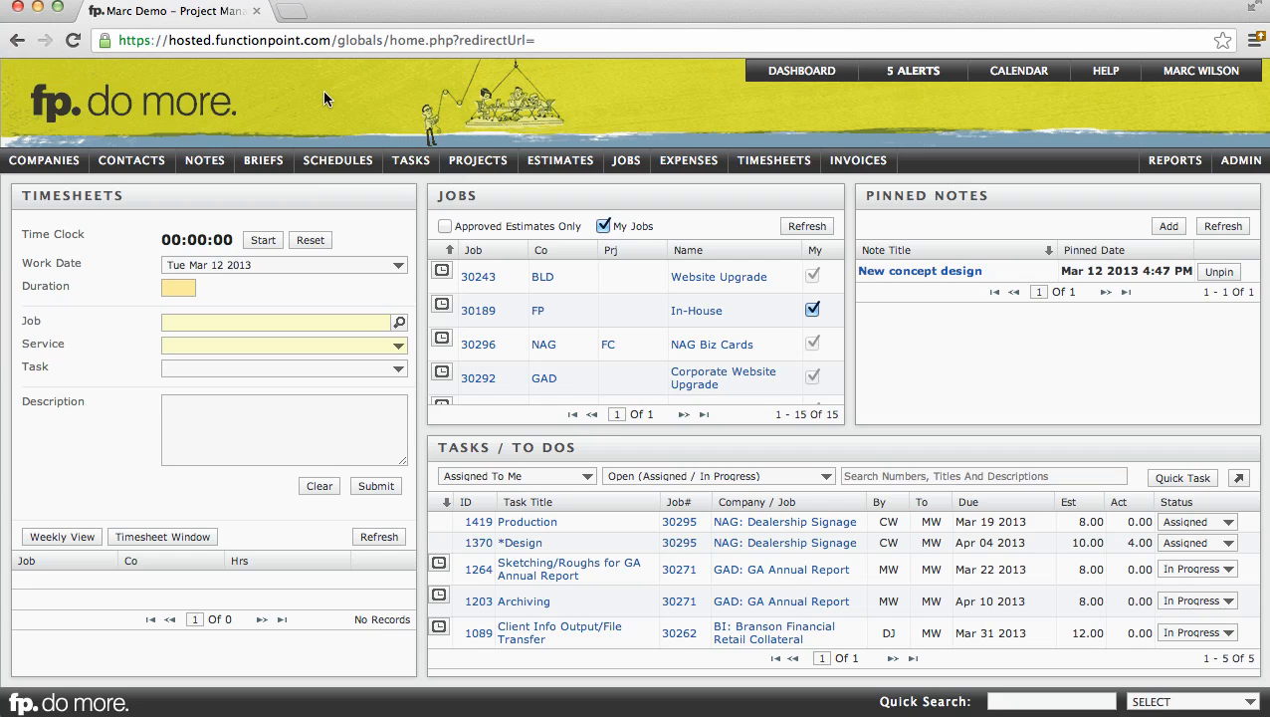
# Open the company details for Function Point Productivity Software
pyautogui.moveTo(56, 164)
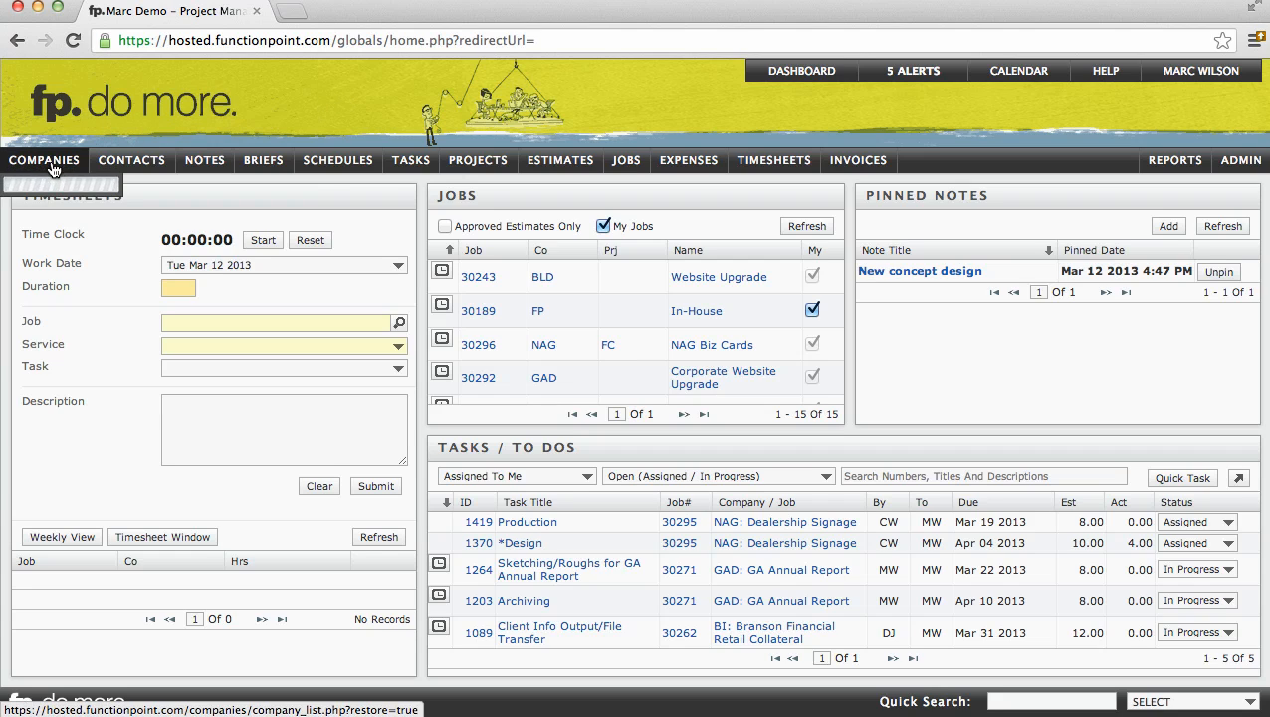
pyautogui.moveTo(50, 209)
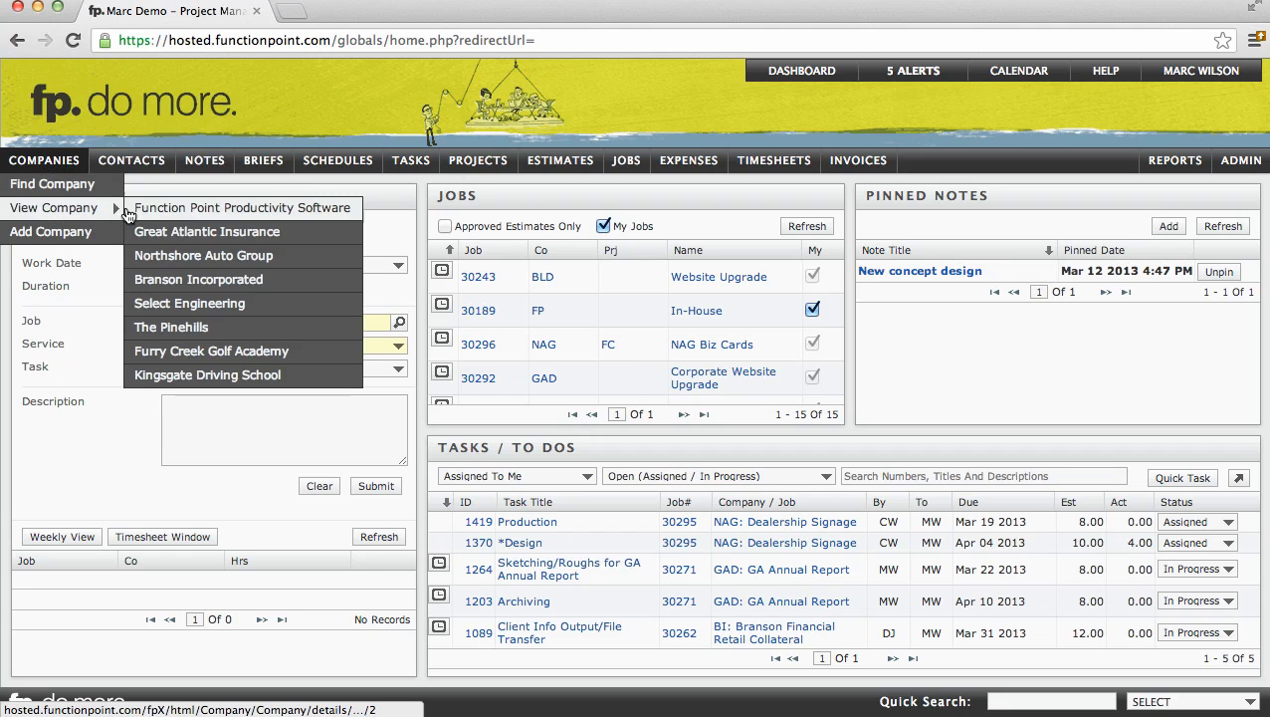
pyautogui.click(214, 212)
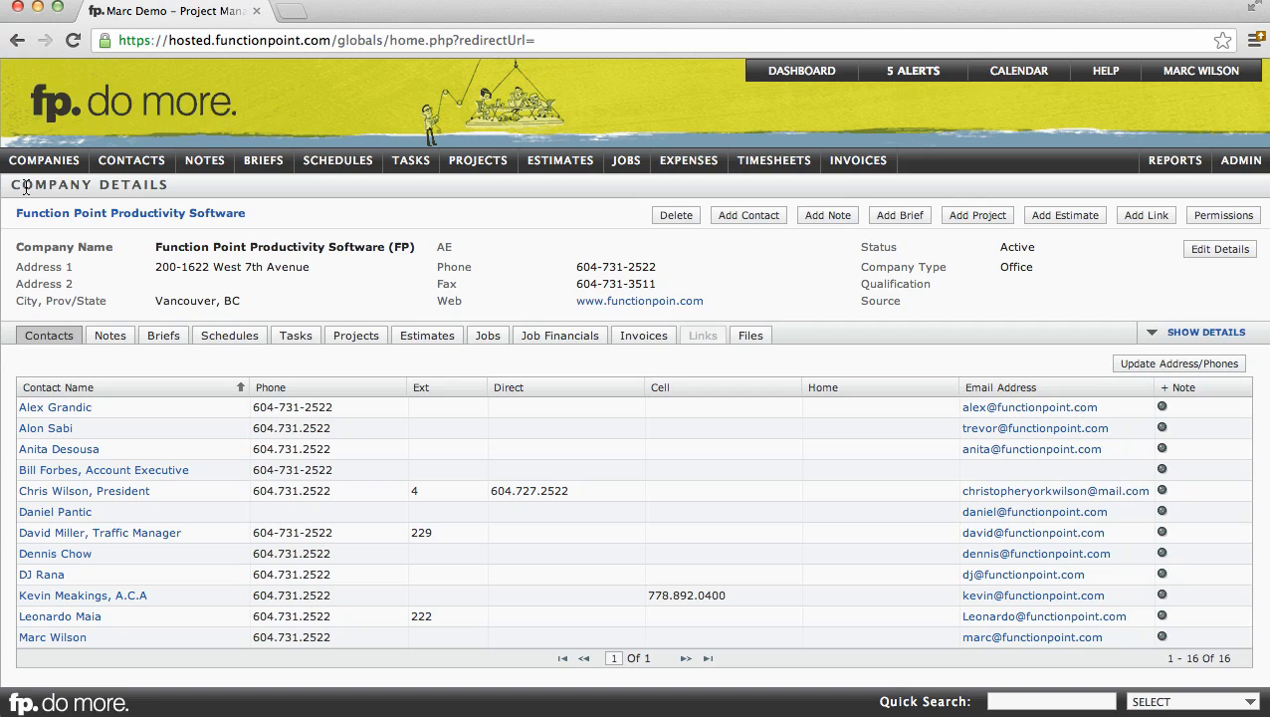
pyautogui.moveTo(14, 185); pyautogui.dragTo(183, 189)
pyautogui.click(174, 183)
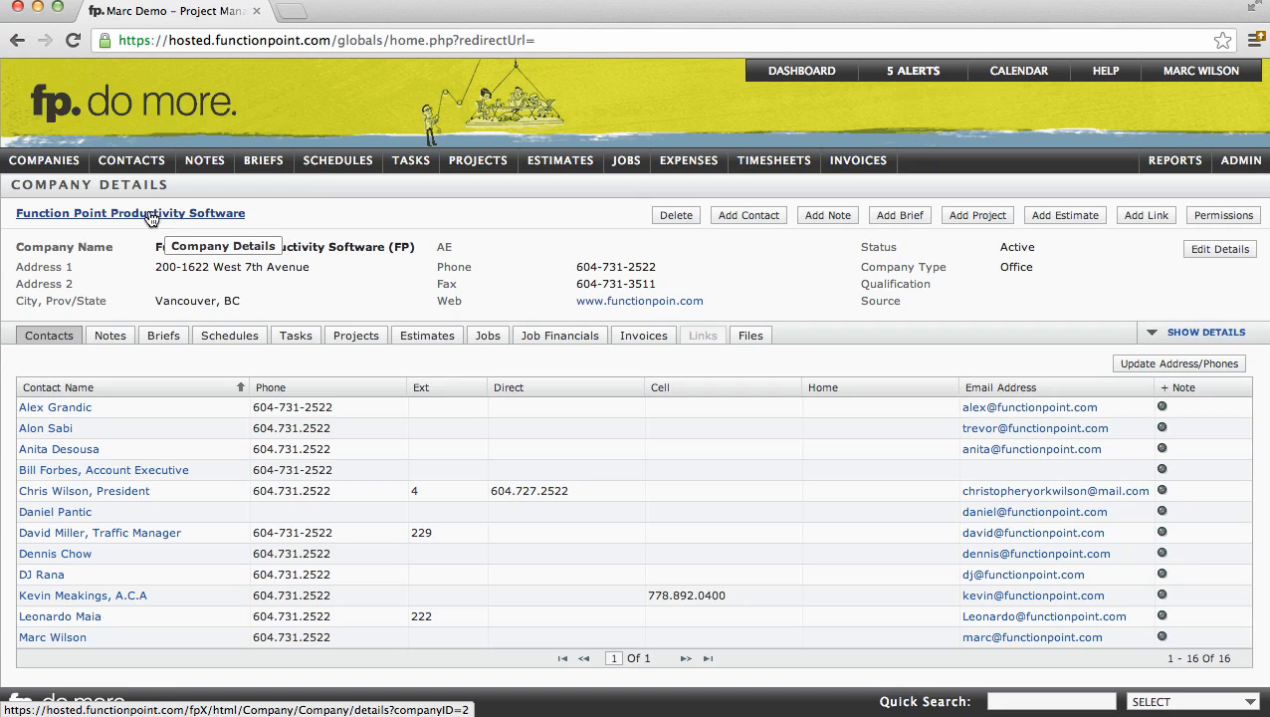
# Add a new contact to the company and enter the contact's first and last name
pyautogui.click(750, 227)
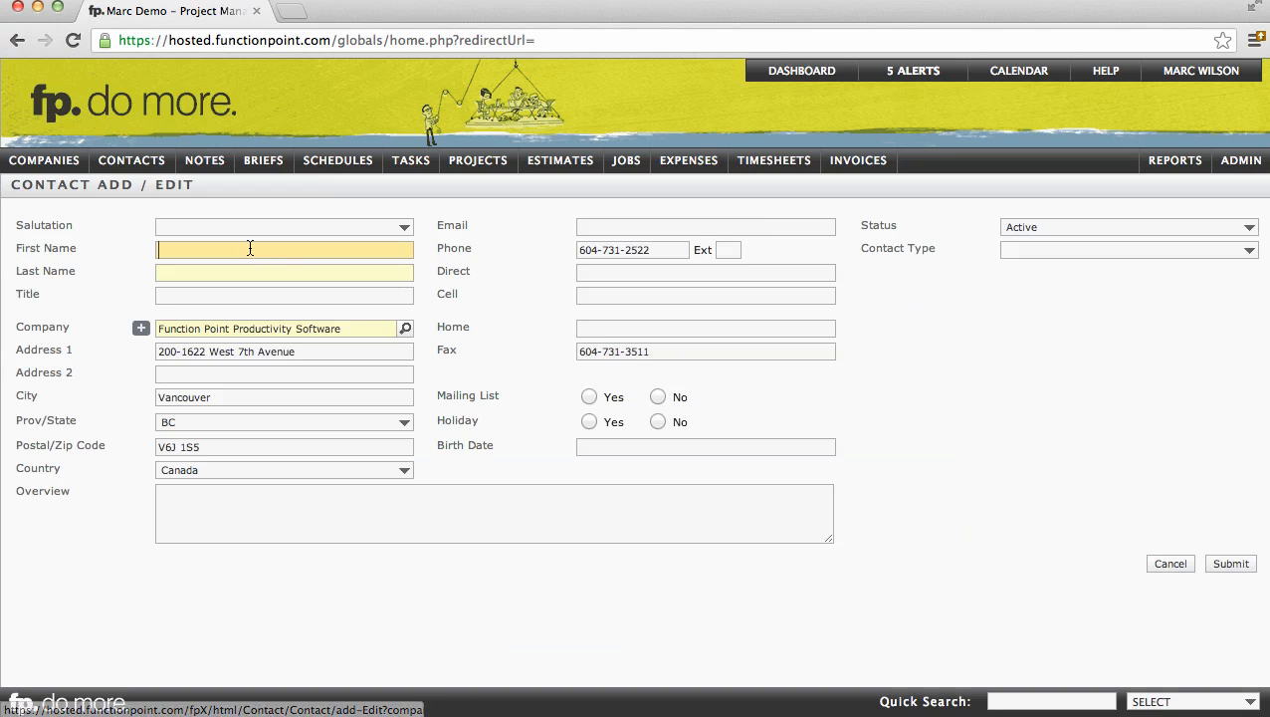
pyautogui.write('John')
pyautogui.press('Tab')
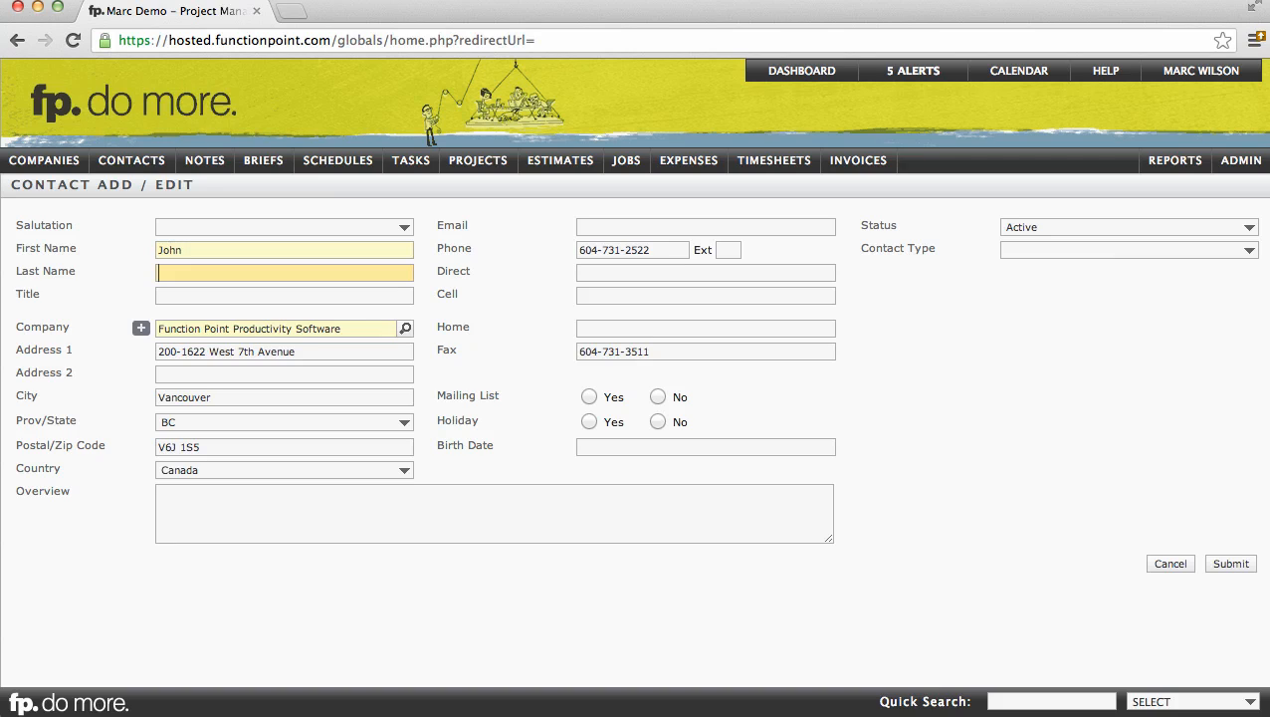
pyautogui.write('Doe')
pyautogui.click(884, 280)
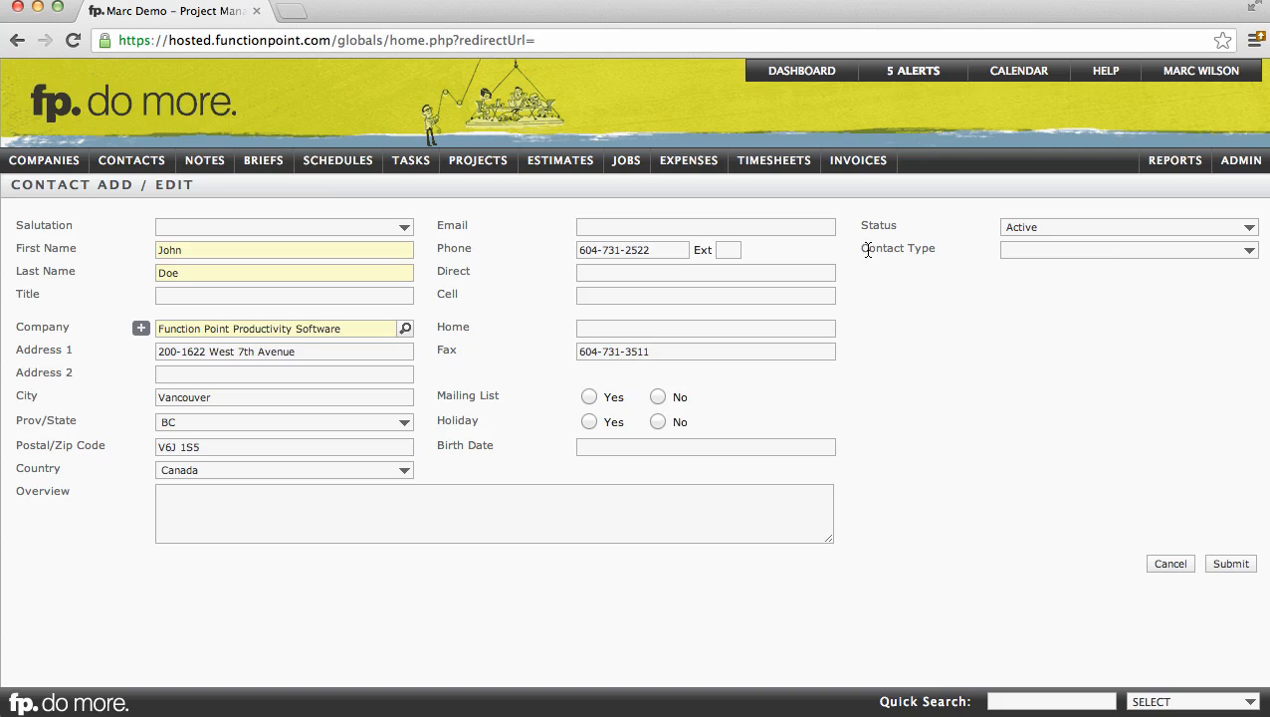
# Set the contact type to Staff and submit the new contact
pyautogui.moveTo(867, 250); pyautogui.dragTo(934, 249)
pyautogui.click(1023, 251)
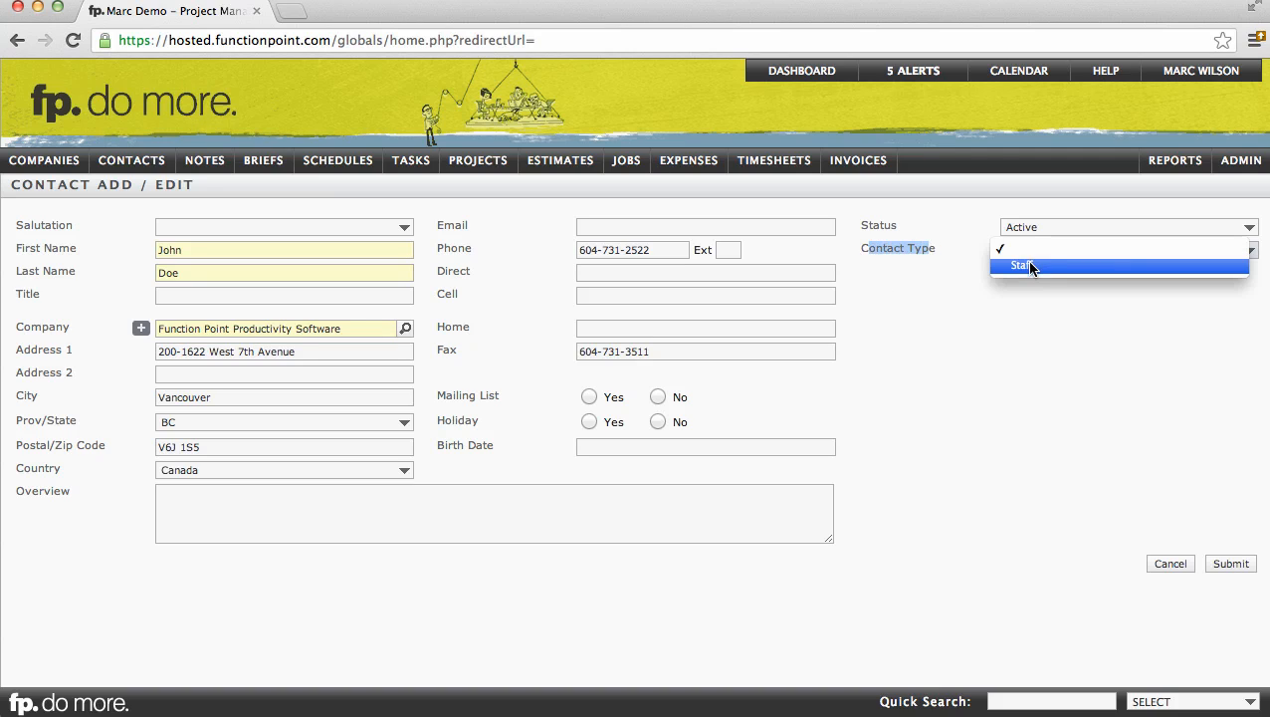
pyautogui.click(1031, 266)
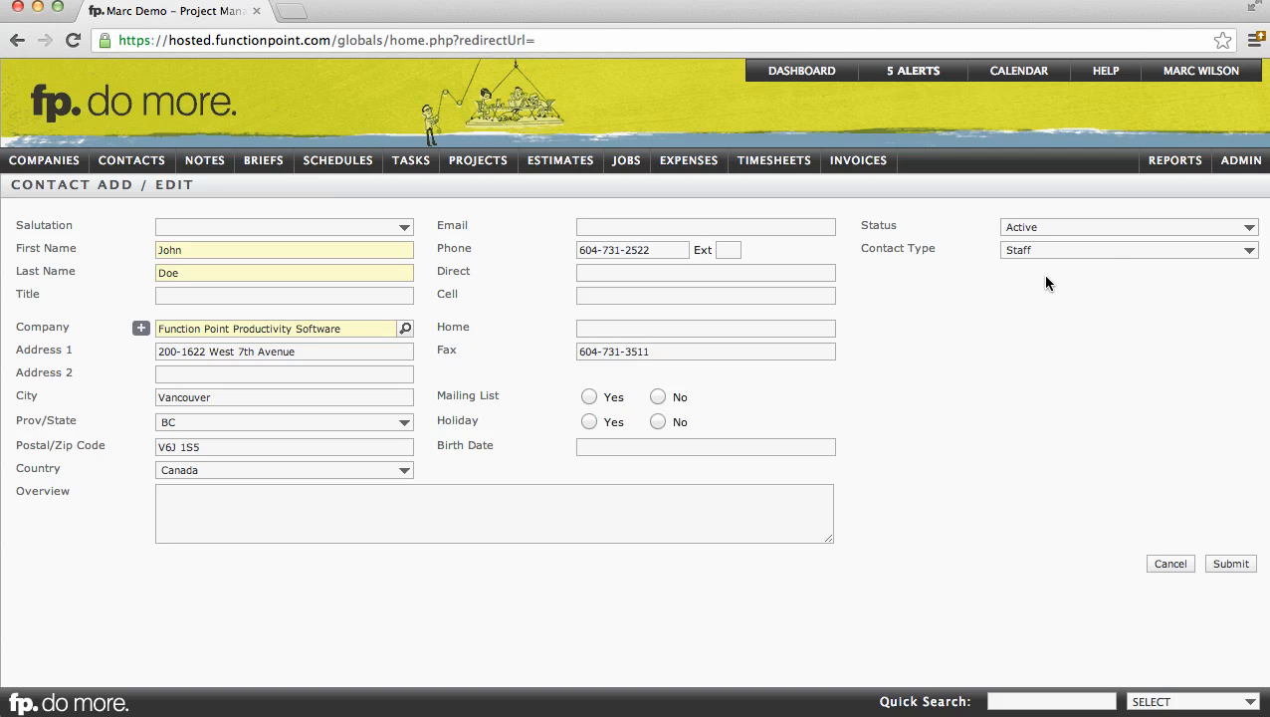
pyautogui.click(1231, 564)
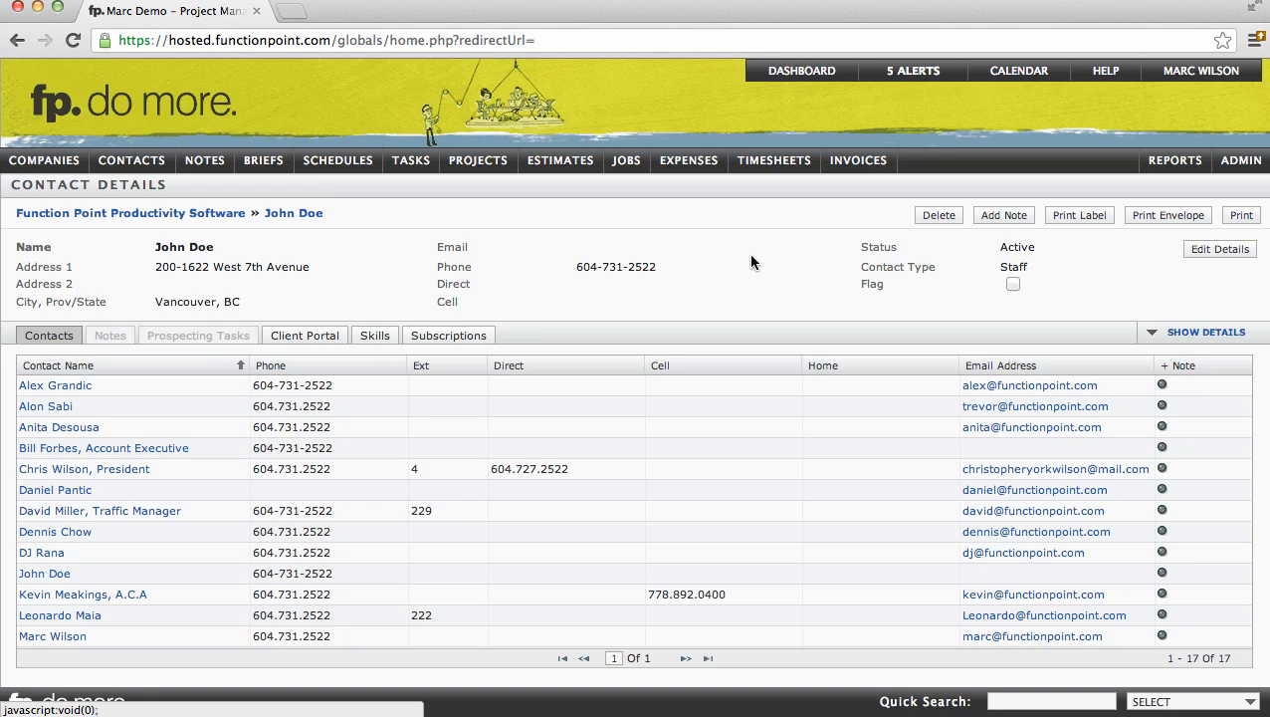
# Open the admin list for managing staff, staff rates and staff permissions
pyautogui.moveTo(1241, 171)
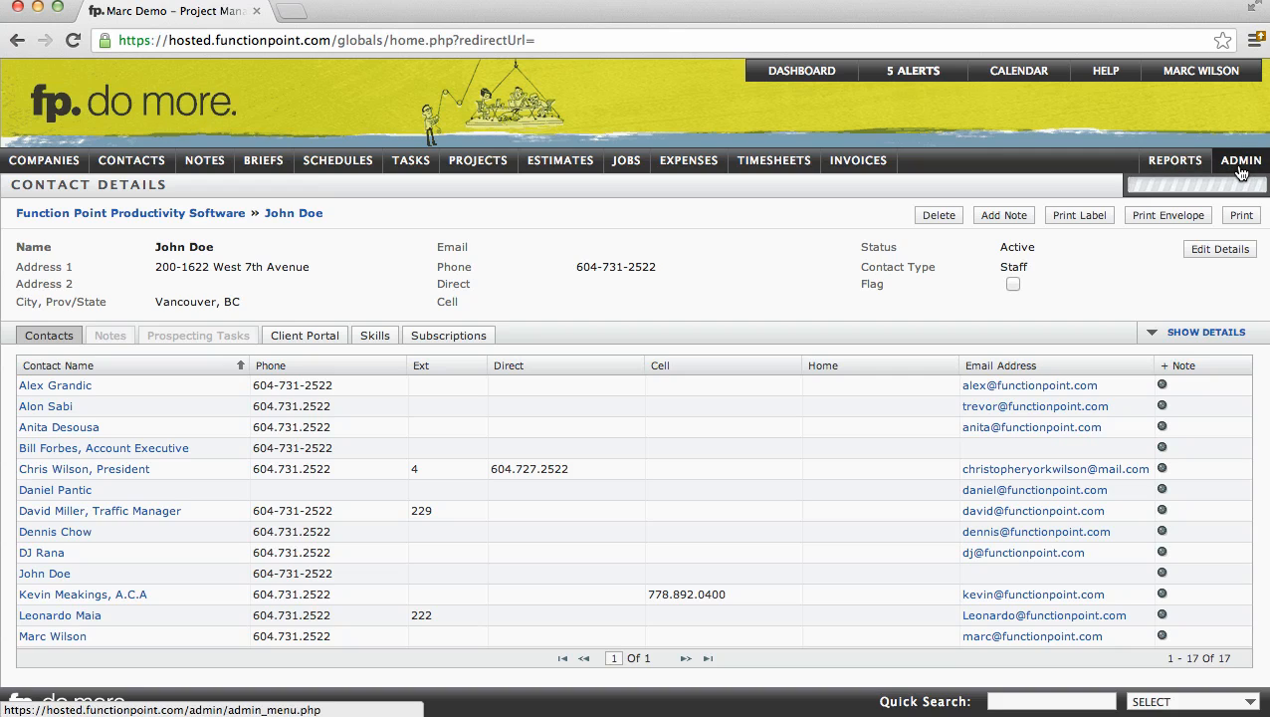
pyautogui.moveTo(1192, 237)
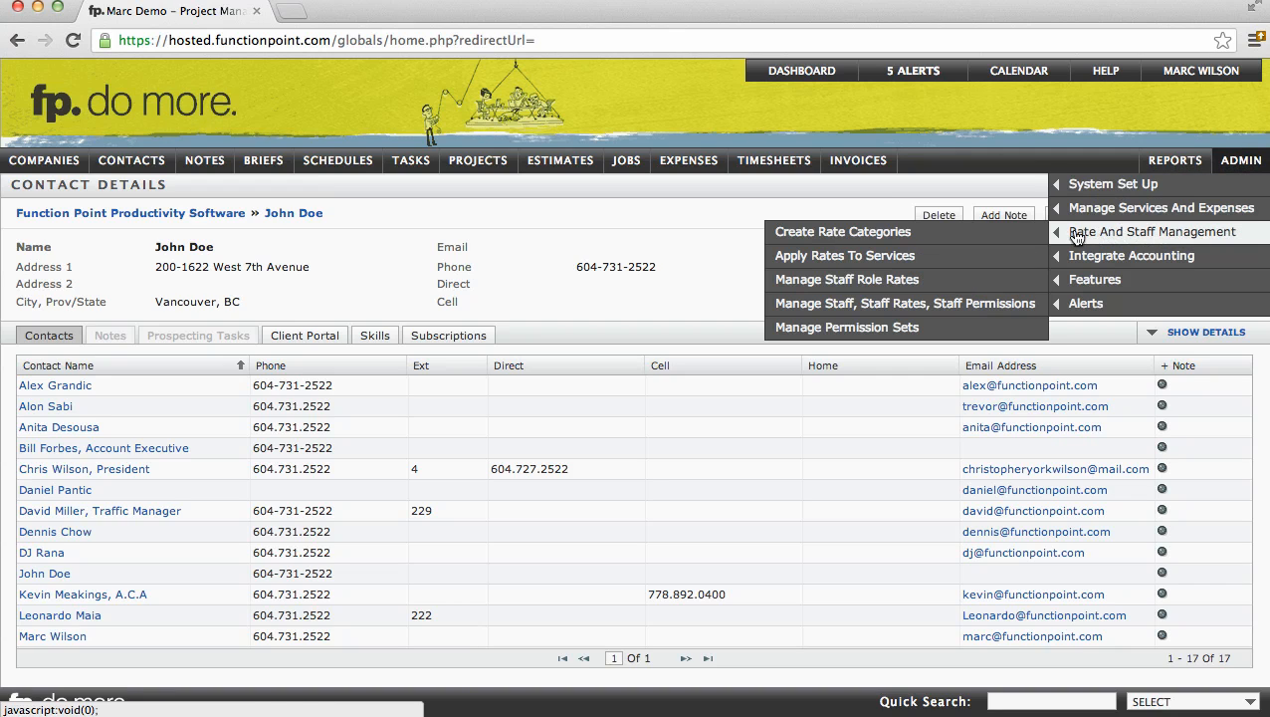
pyautogui.click(910, 303)
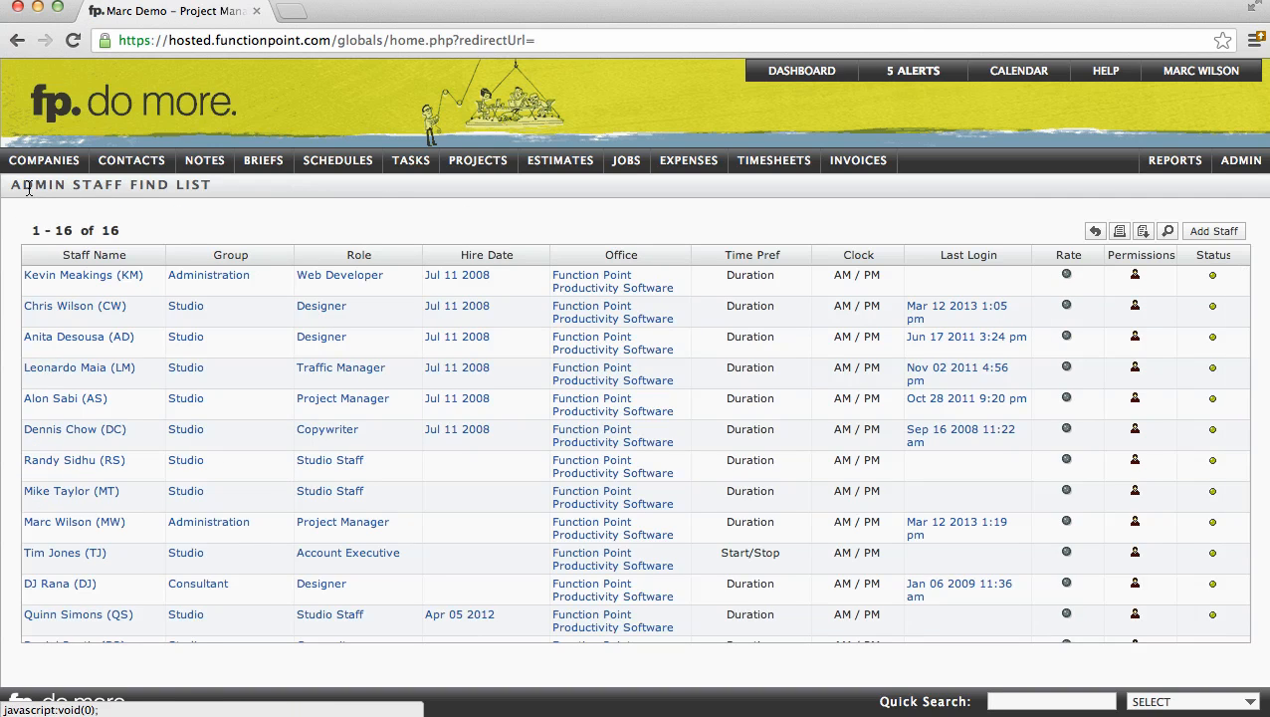
pyautogui.moveTo(32, 186); pyautogui.dragTo(221, 201)
pyautogui.click(218, 192)
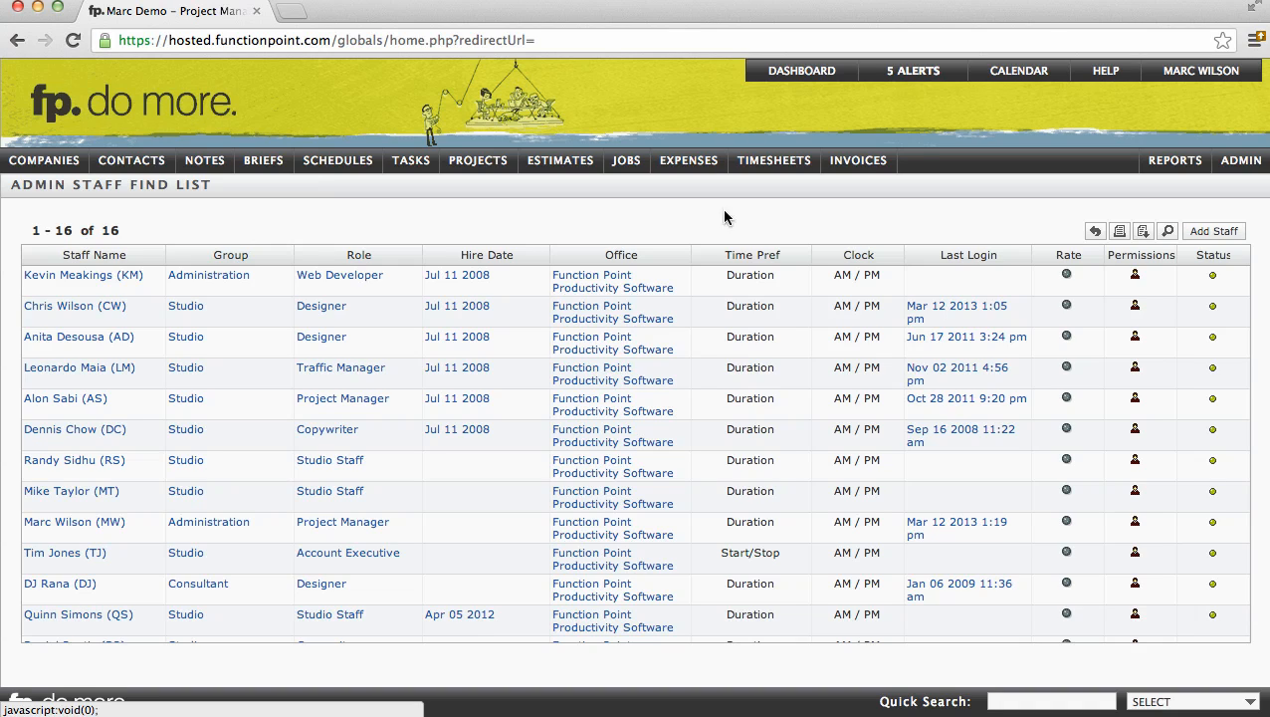
# Start a new staff record and choose the newly added contact as the staff name
pyautogui.click(1213, 233)
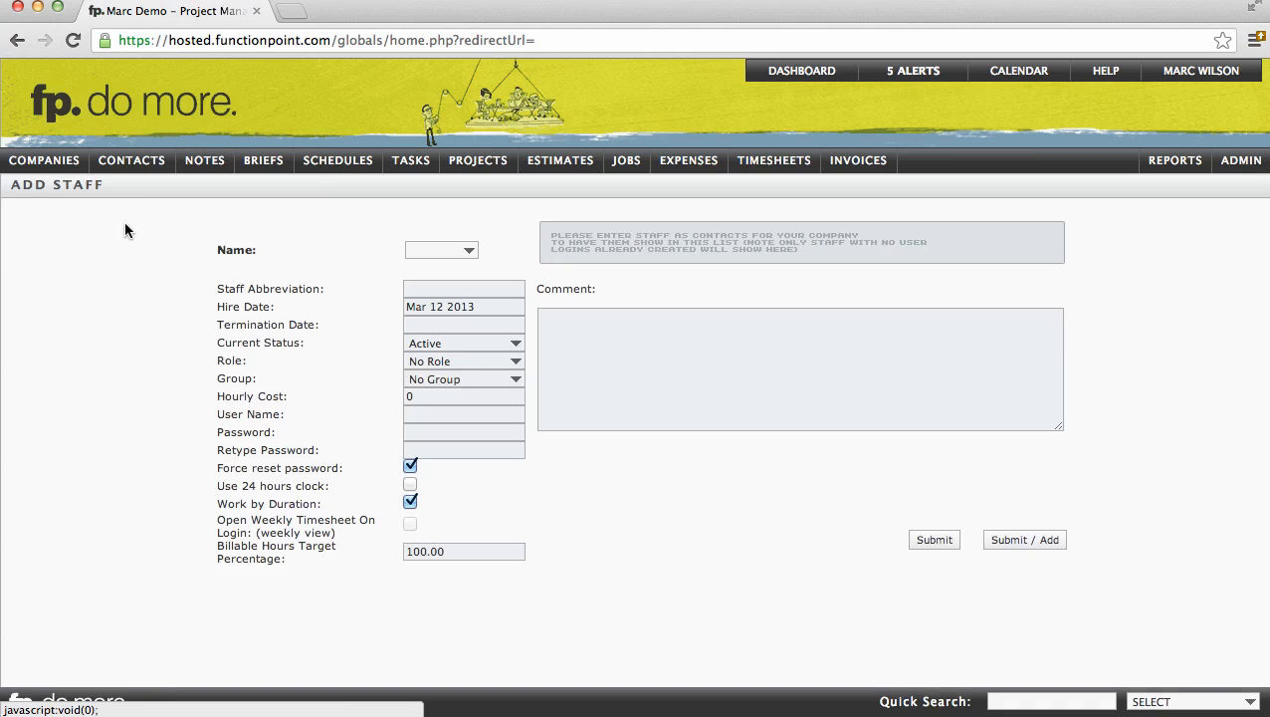
pyautogui.moveTo(11, 187); pyautogui.dragTo(93, 187)
pyautogui.click(92, 188)
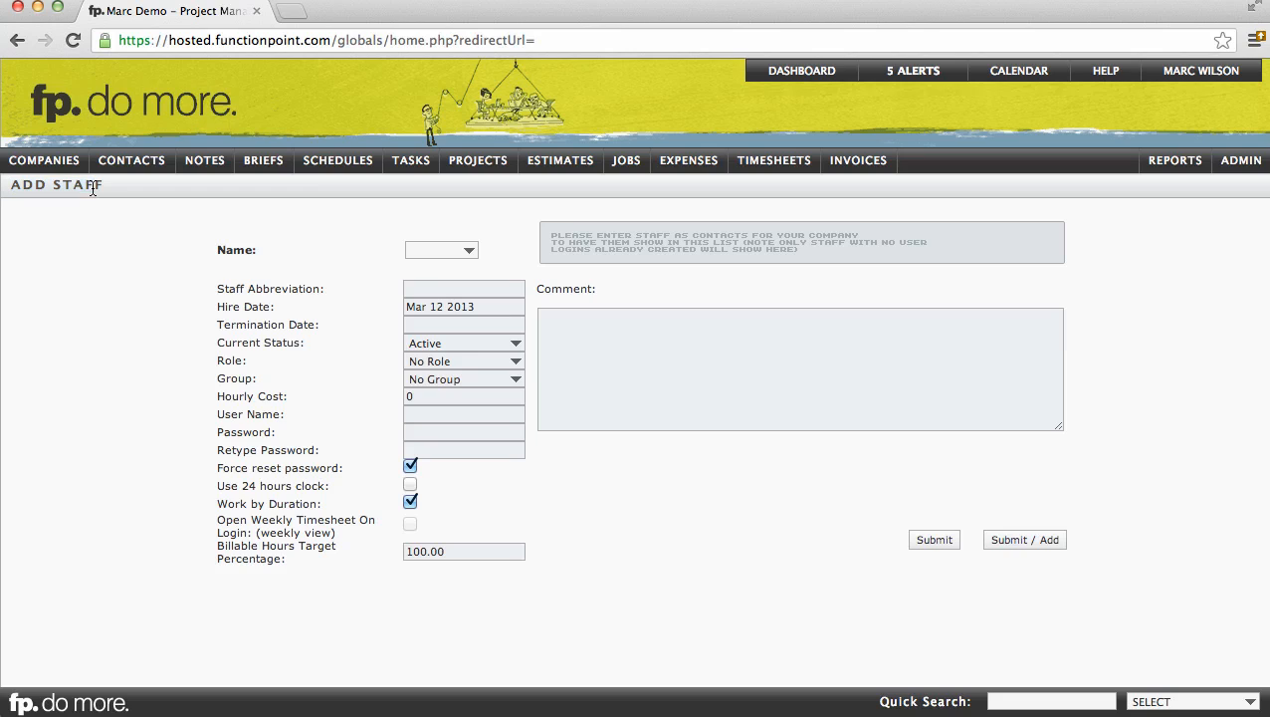
pyautogui.click(471, 251)
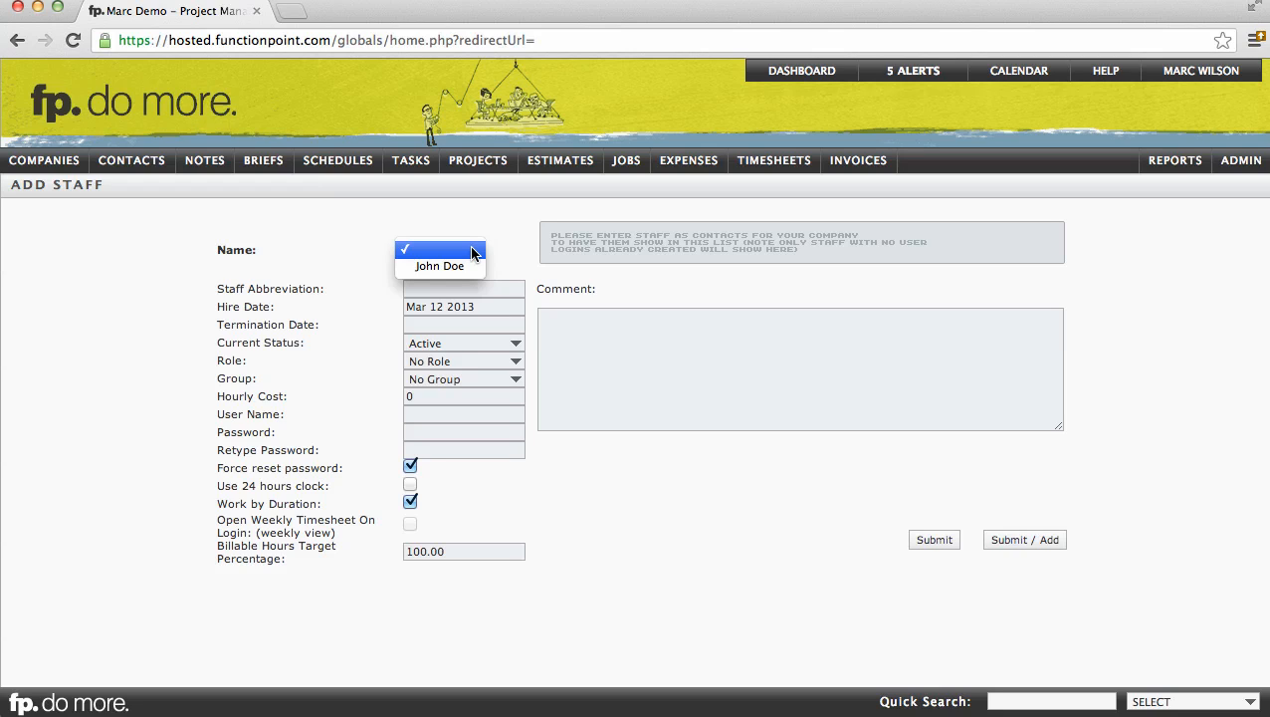
pyautogui.click(453, 267)
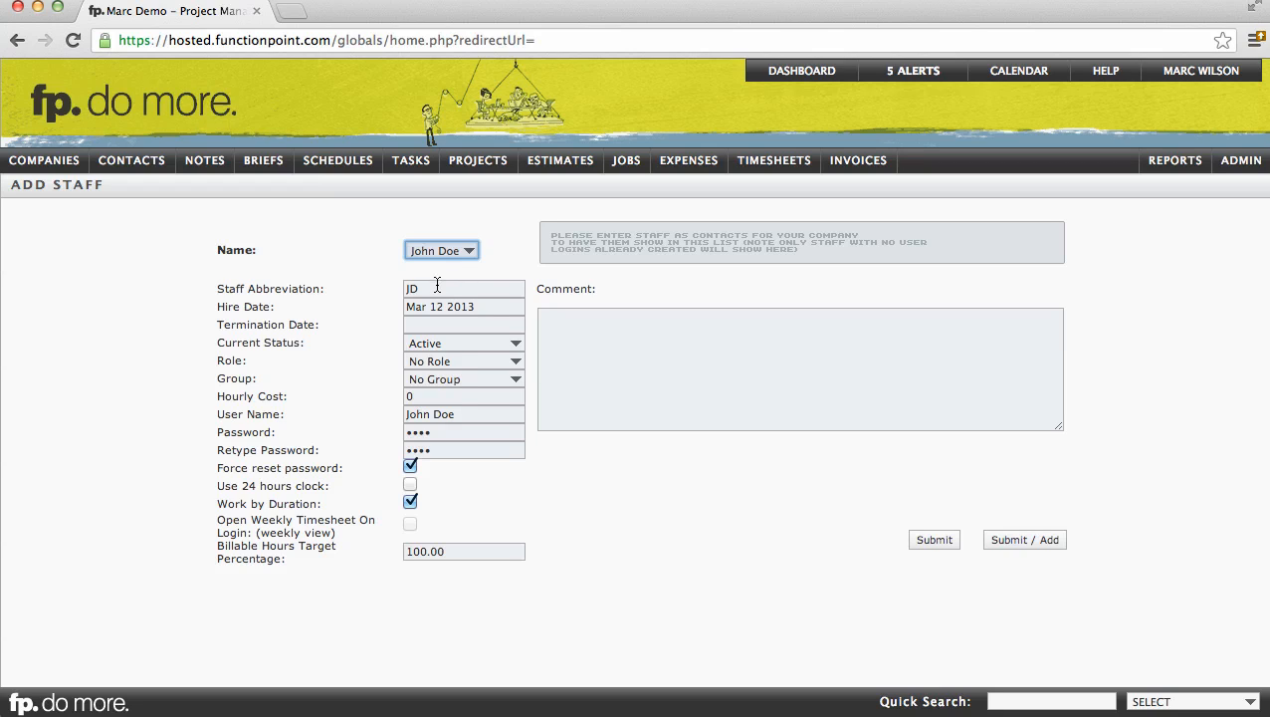
# Review the prefilled staff abbreviation, user name and password fields and the Force reset password option
pyautogui.moveTo(436, 288); pyautogui.dragTo(379, 288)
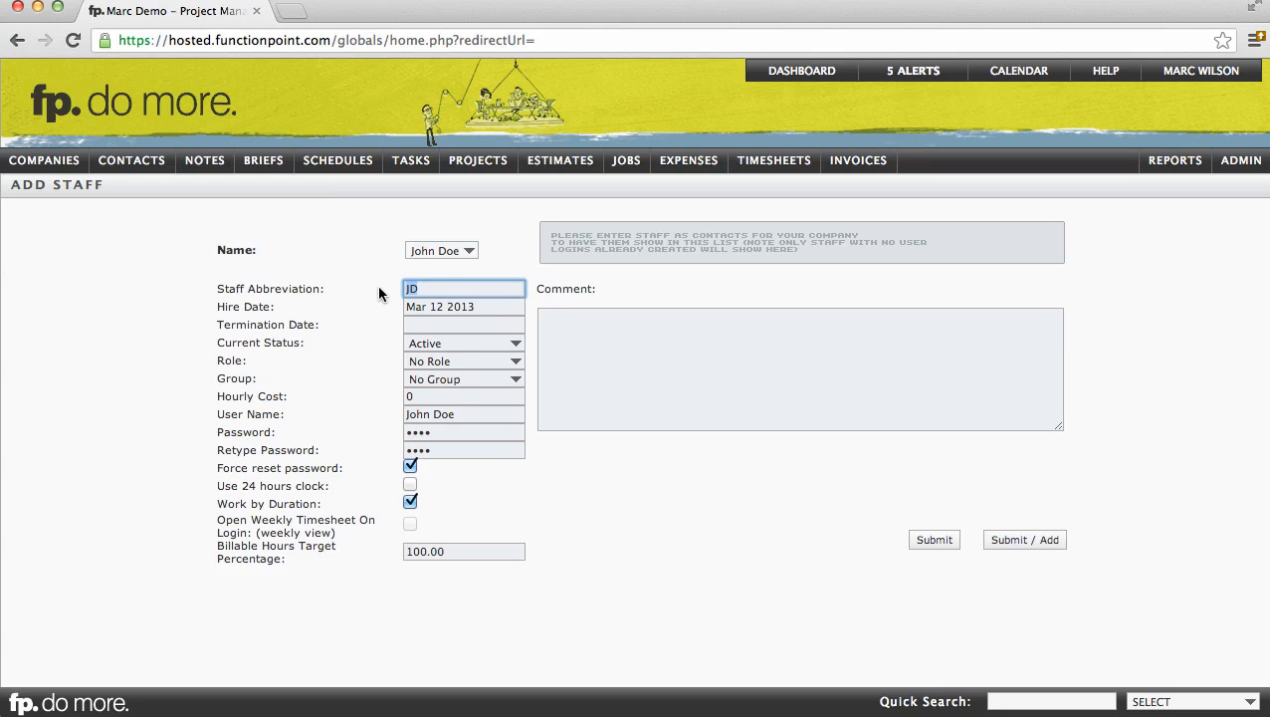
pyautogui.click(384, 320)
pyautogui.click(420, 416)
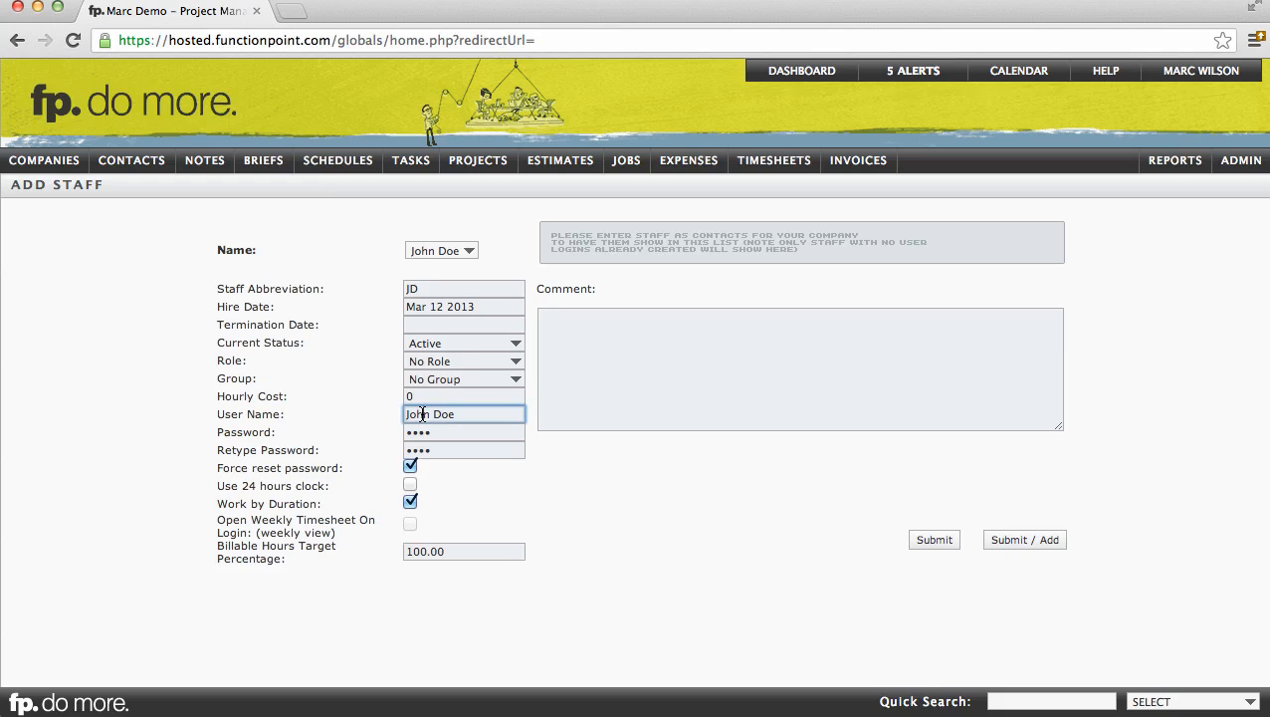
pyautogui.click(437, 432)
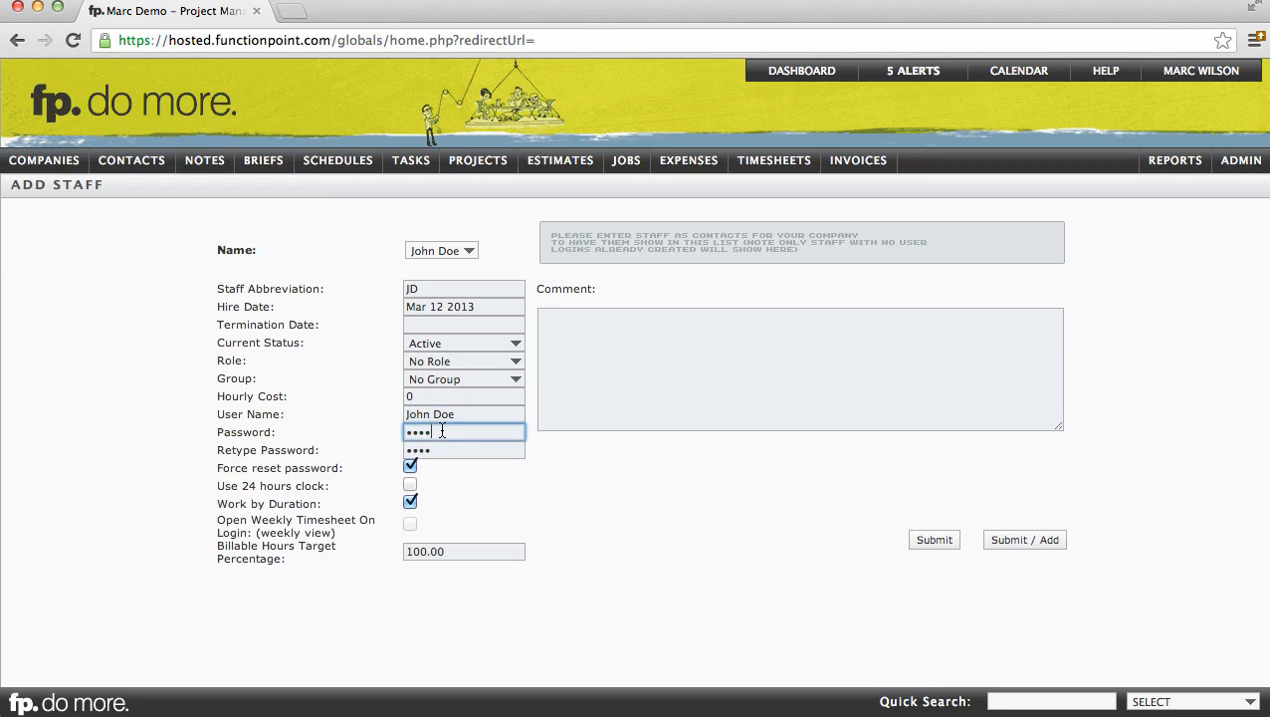
pyautogui.click(410, 414)
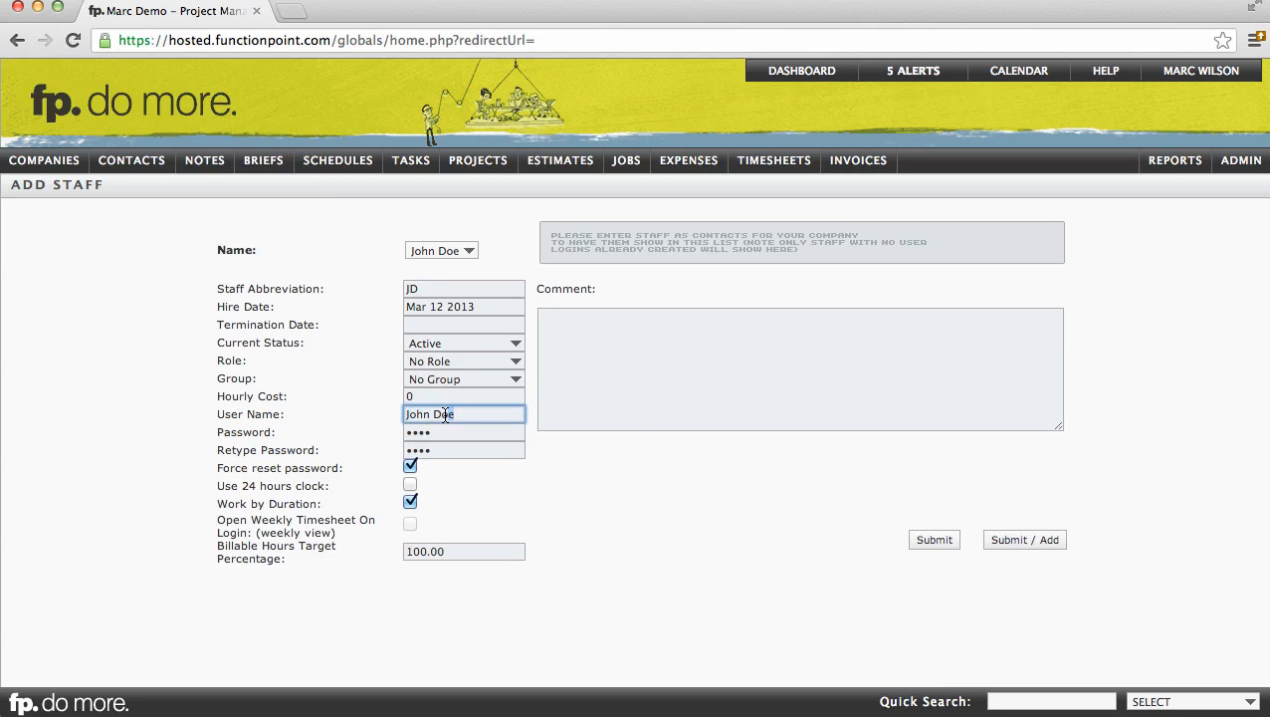
pyautogui.doubleClick(445, 416)
pyautogui.click(378, 418)
pyautogui.moveTo(214, 466); pyautogui.dragTo(342, 468)
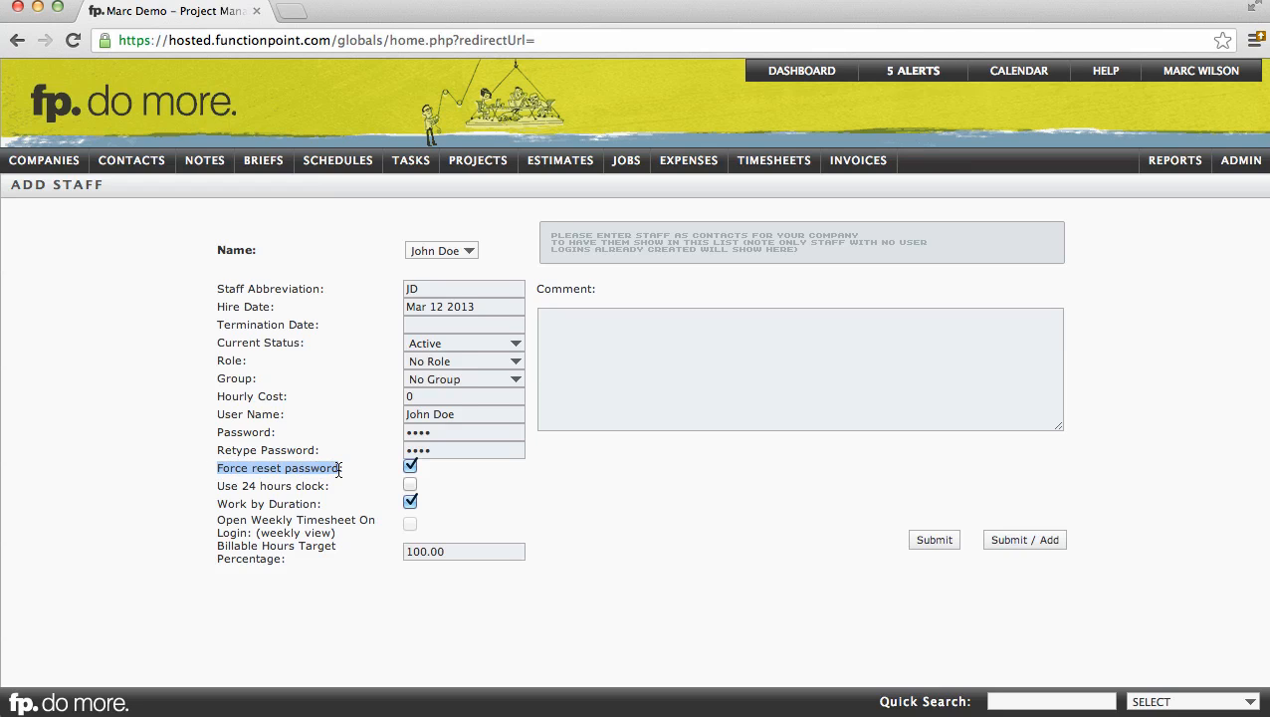
pyautogui.click(357, 476)
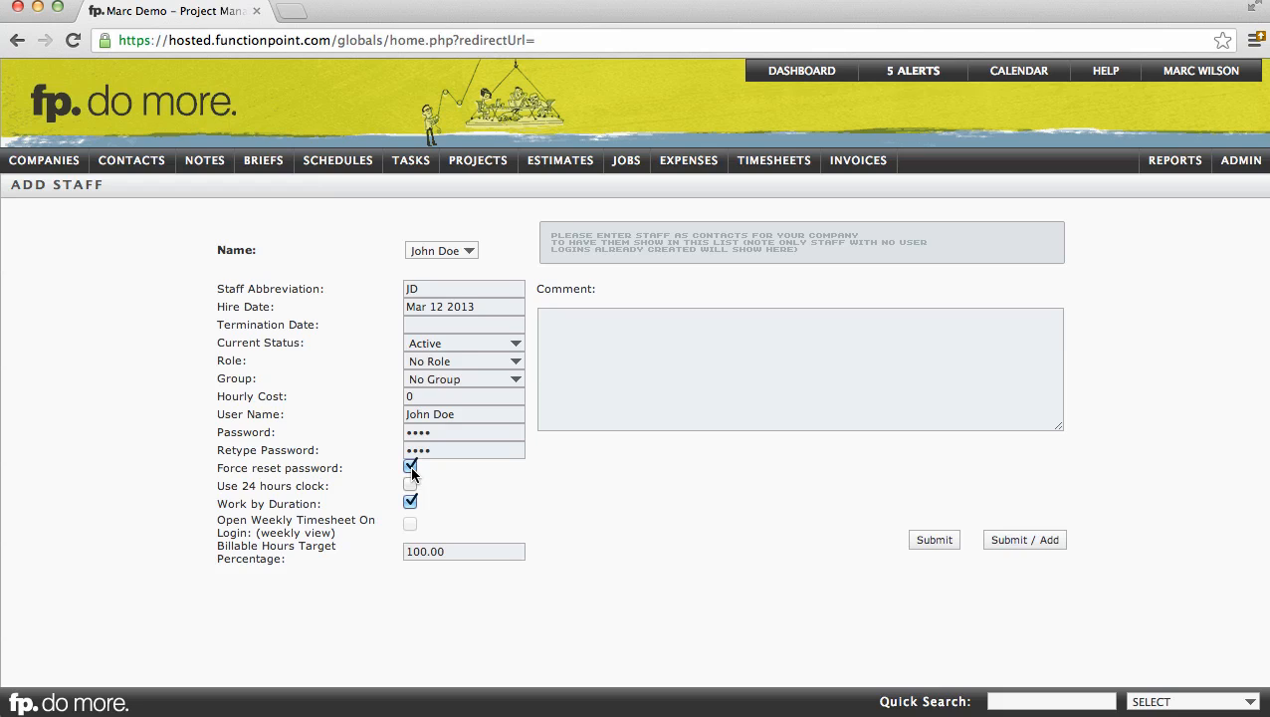
pyautogui.click(434, 434)
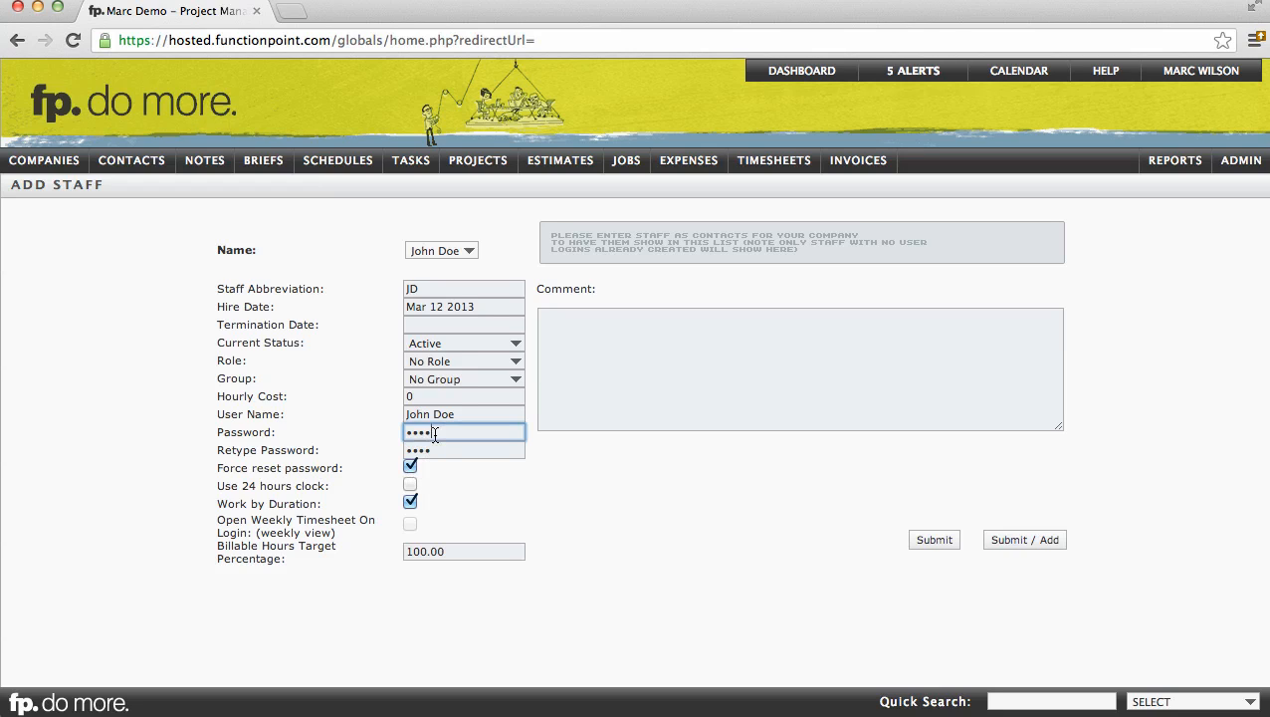
pyautogui.moveTo(456, 415); pyautogui.dragTo(386, 416)
pyautogui.click(389, 438)
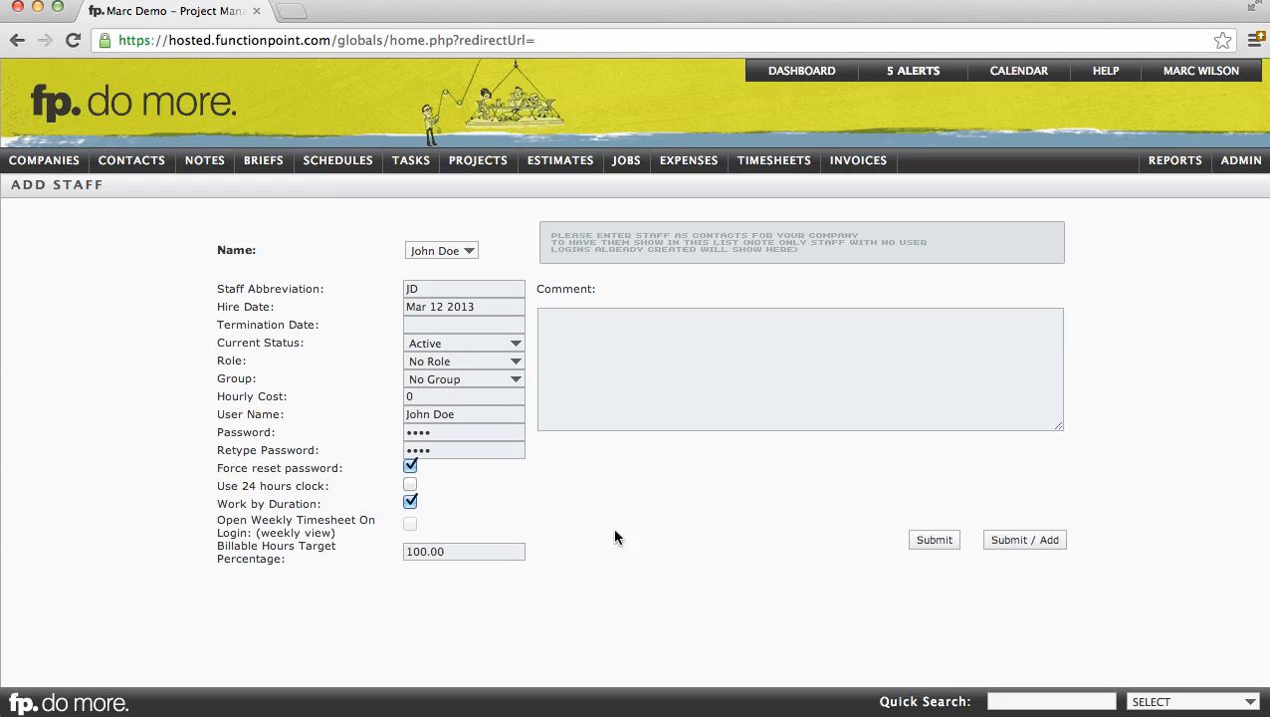
# Submit the staff record and load the Account Executive permission set for the staff member
pyautogui.click(942, 546)
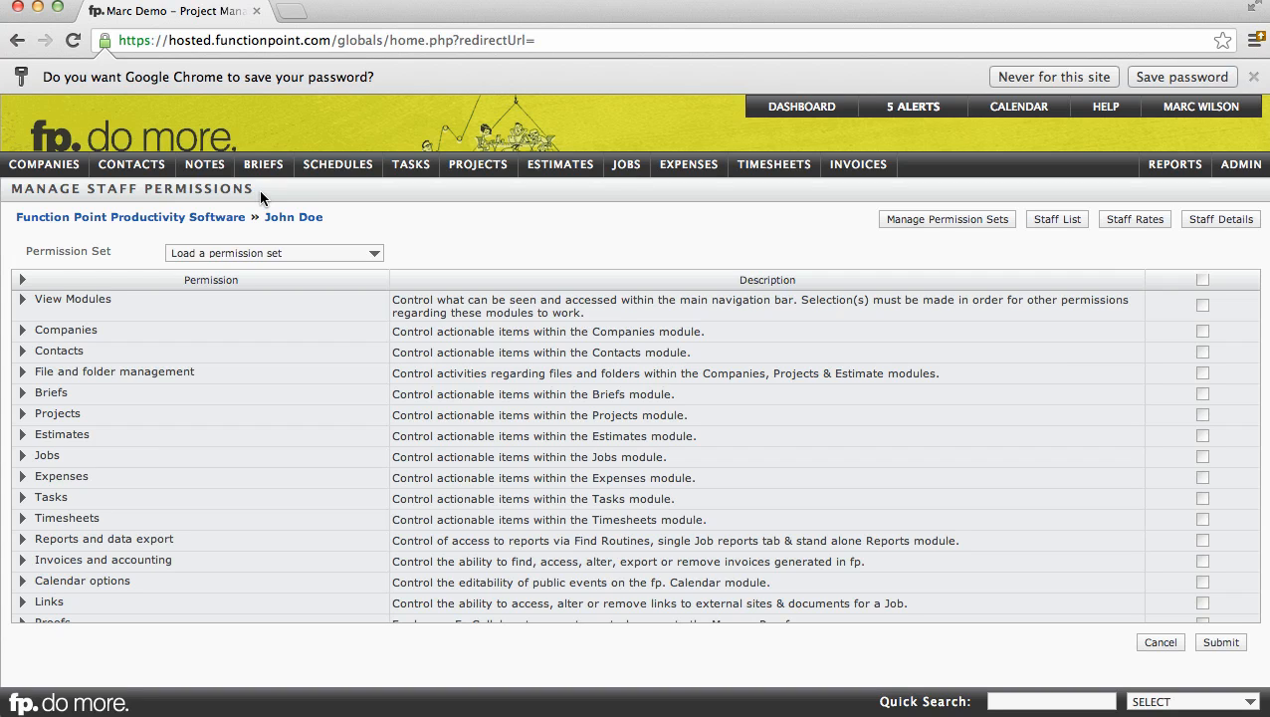
pyautogui.click(366, 253)
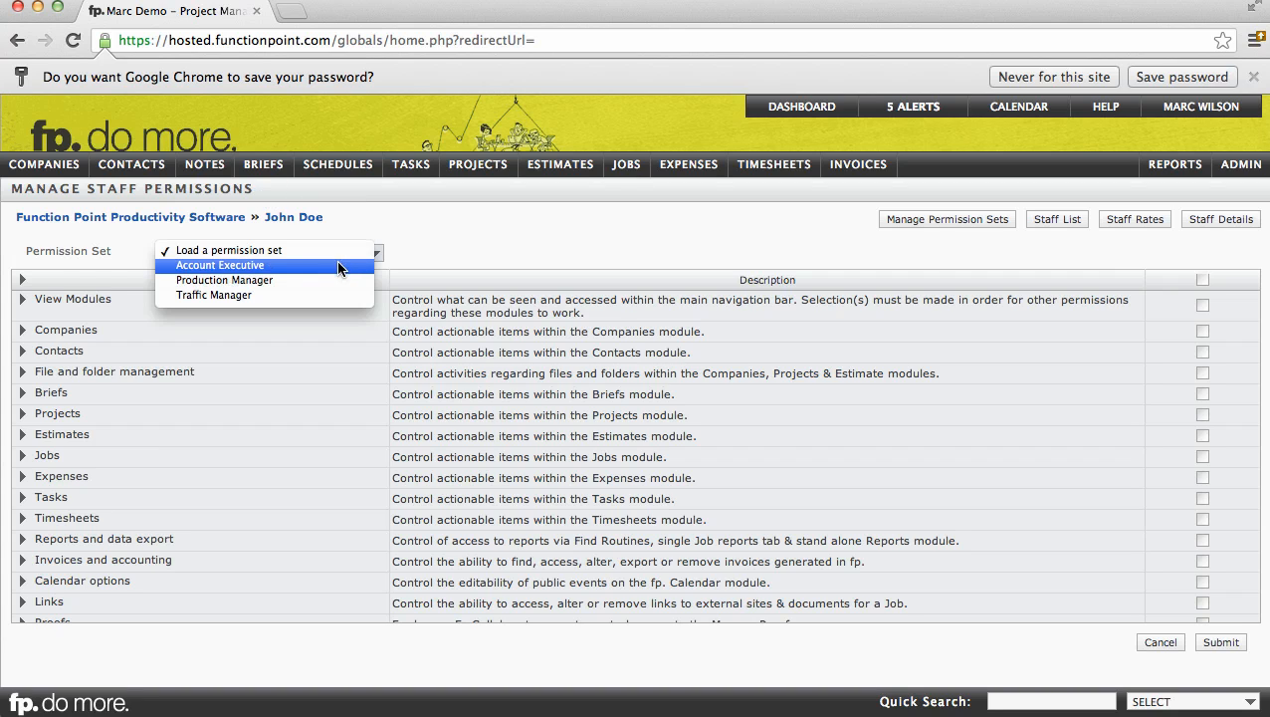
pyautogui.click(336, 266)
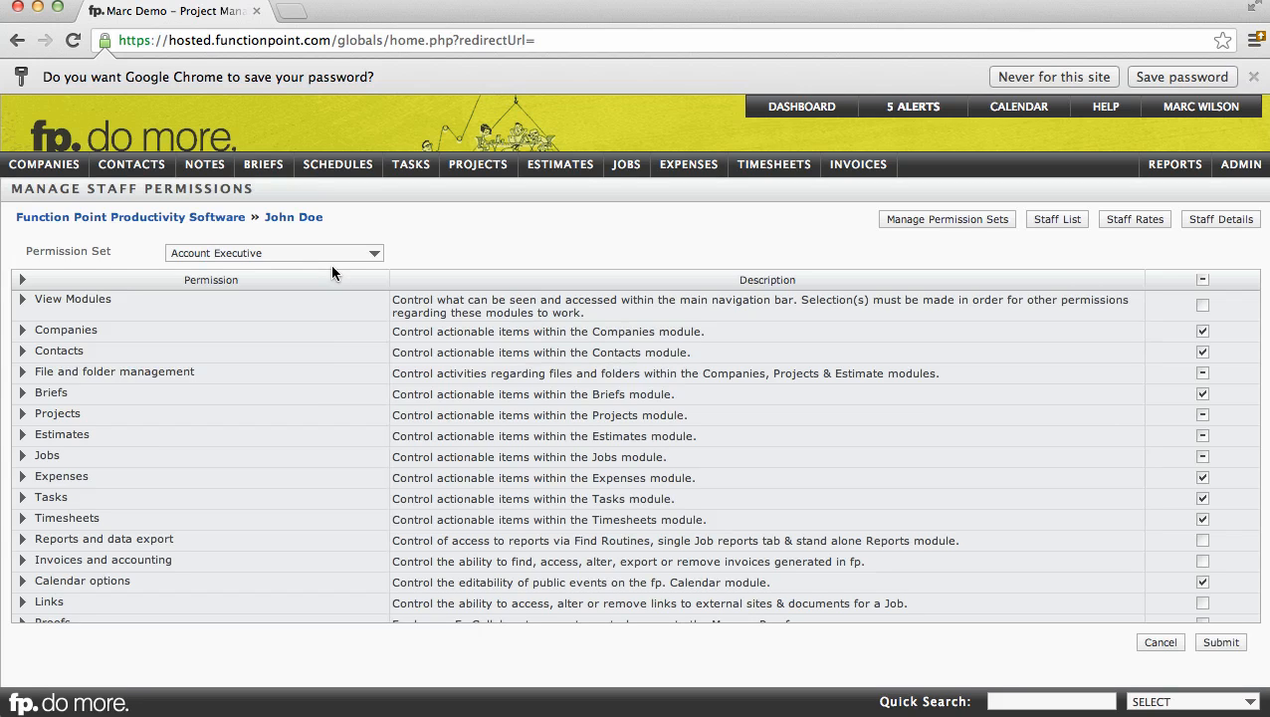
# Grant the Admin, Contact, Contact suppliers, Job/docket, Estimate and Expense view permissions under View Modules and submit the permissions
pyautogui.click(21, 300)
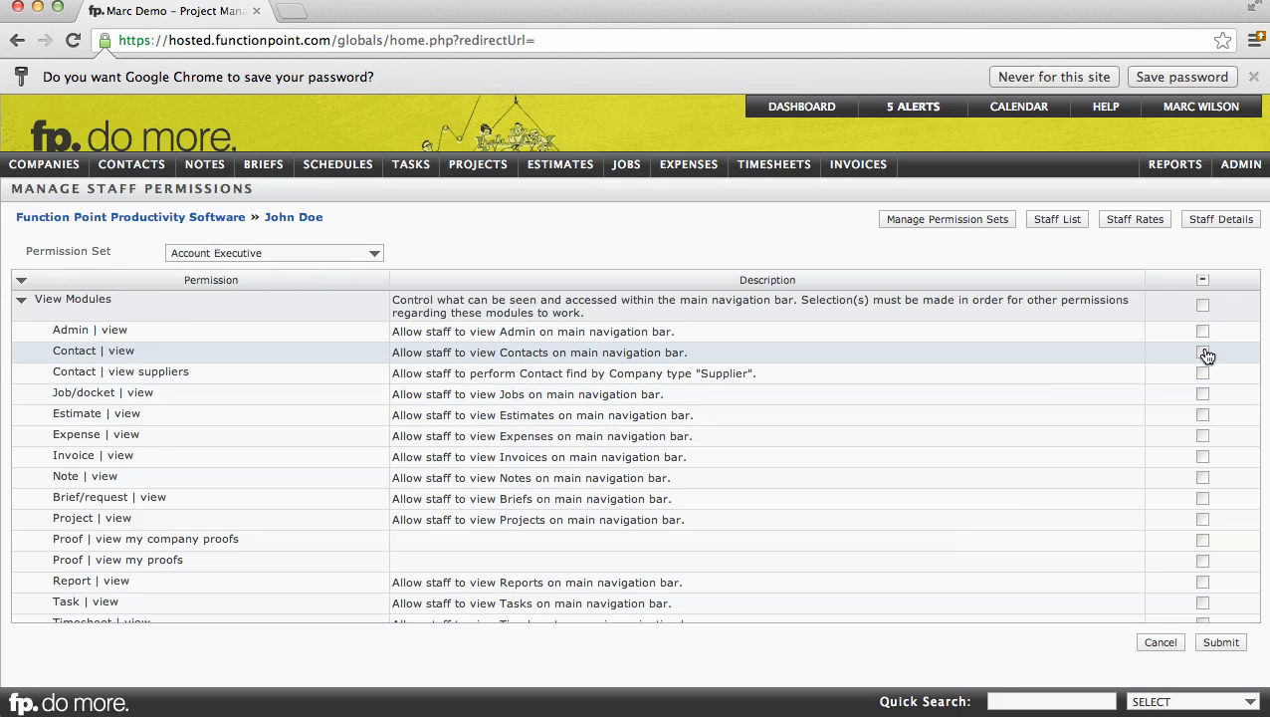
pyautogui.click(1202, 330)
pyautogui.click(1202, 352)
pyautogui.click(1202, 372)
pyautogui.click(1203, 393)
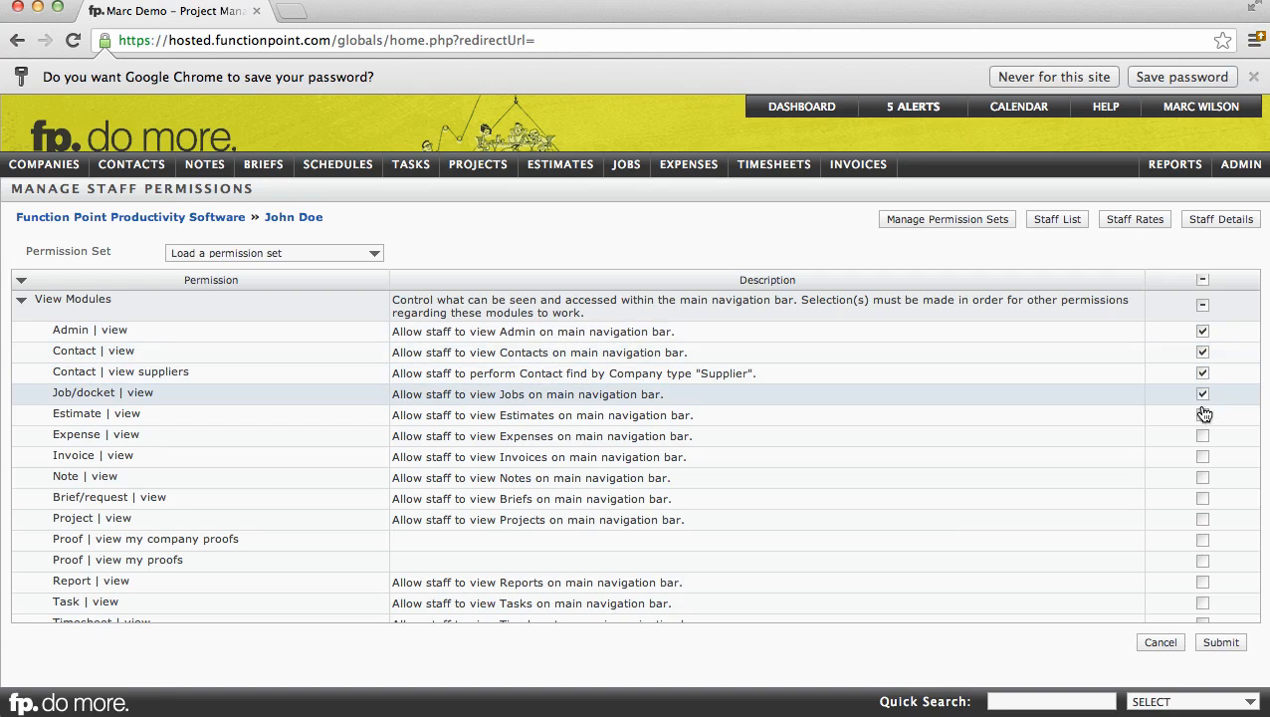
pyautogui.click(1202, 414)
pyautogui.click(1202, 435)
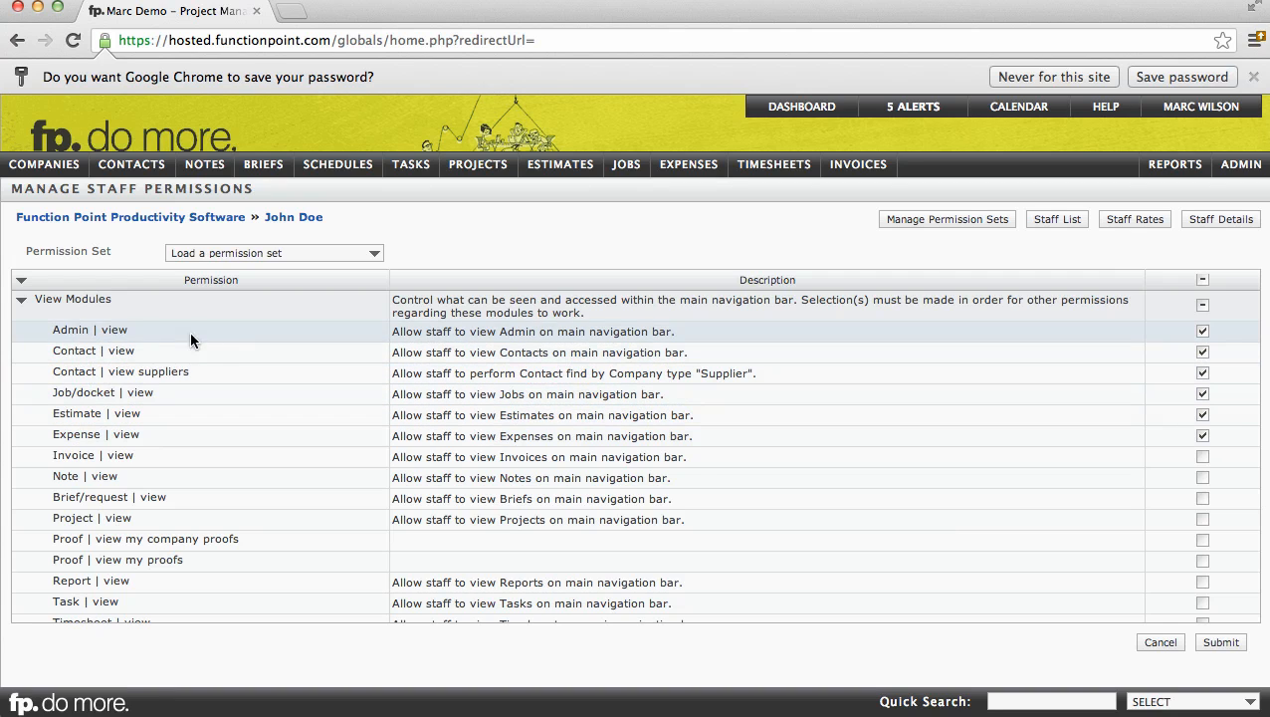
pyautogui.click(22, 301)
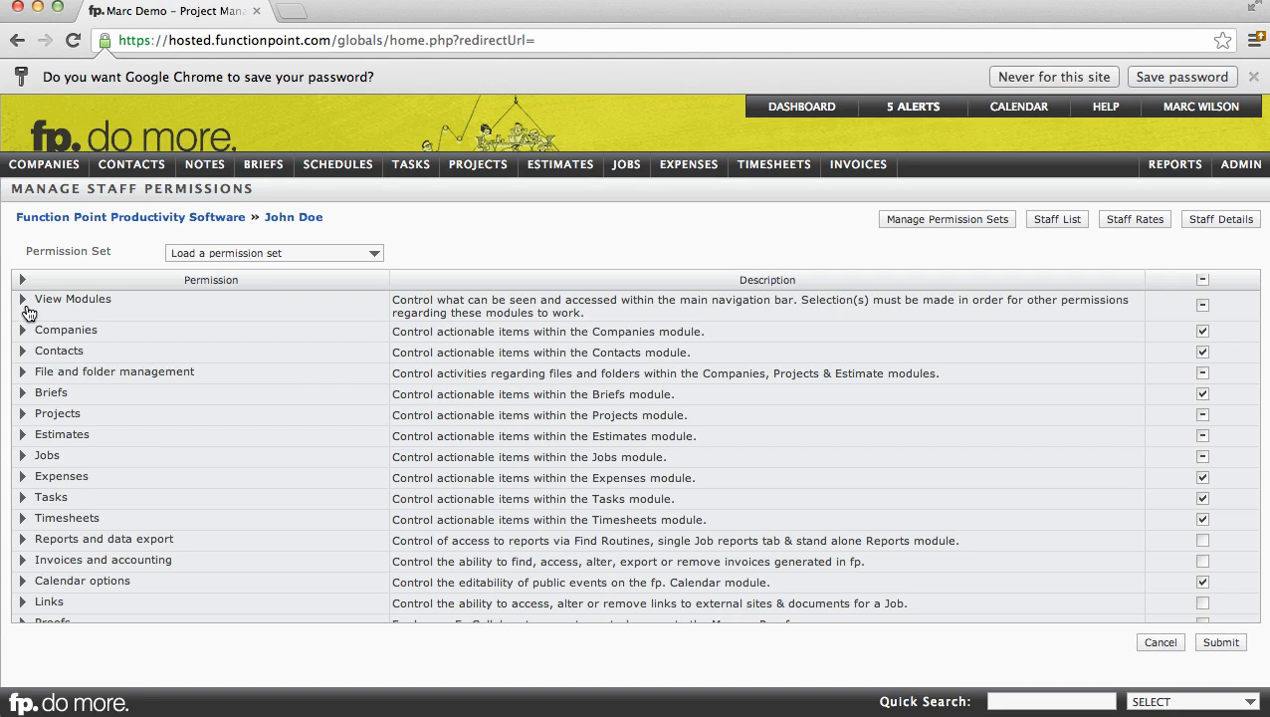
pyautogui.click(1218, 645)
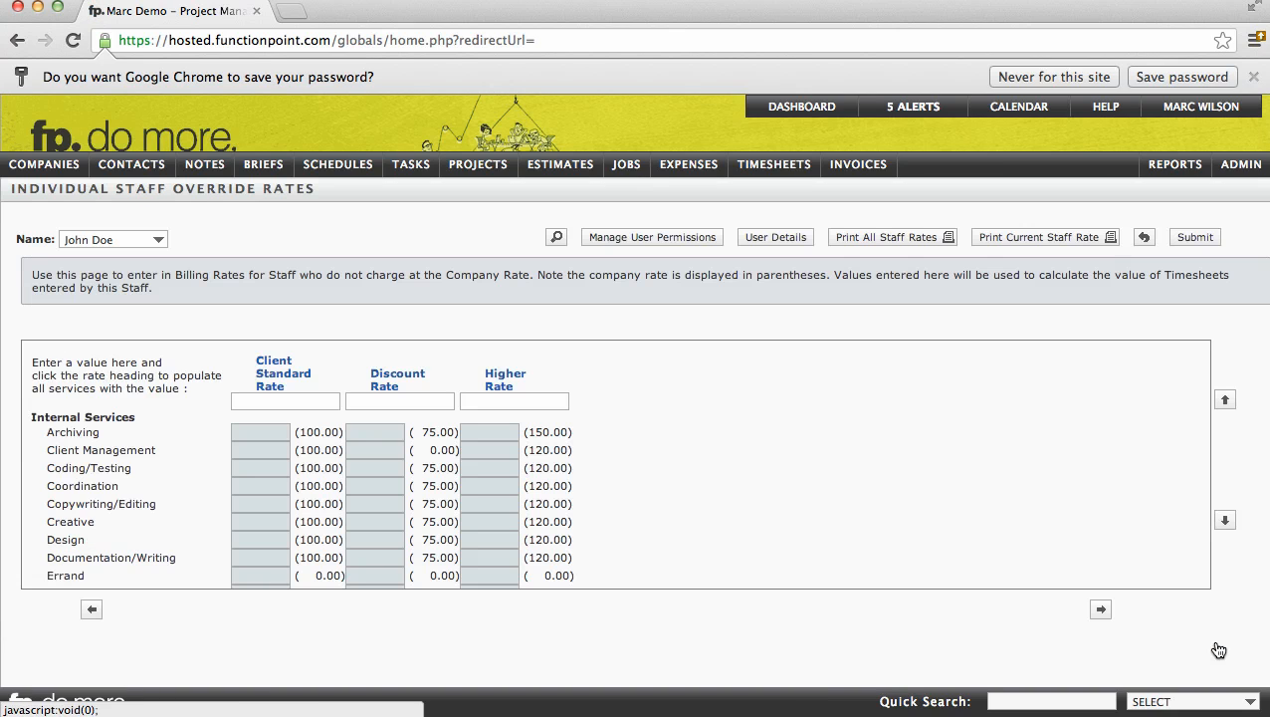
# Review the company rates for internal services and submit the individual staff override rates with every override left blank
pyautogui.moveTo(15, 187); pyautogui.dragTo(324, 189)
pyautogui.click(310, 211)
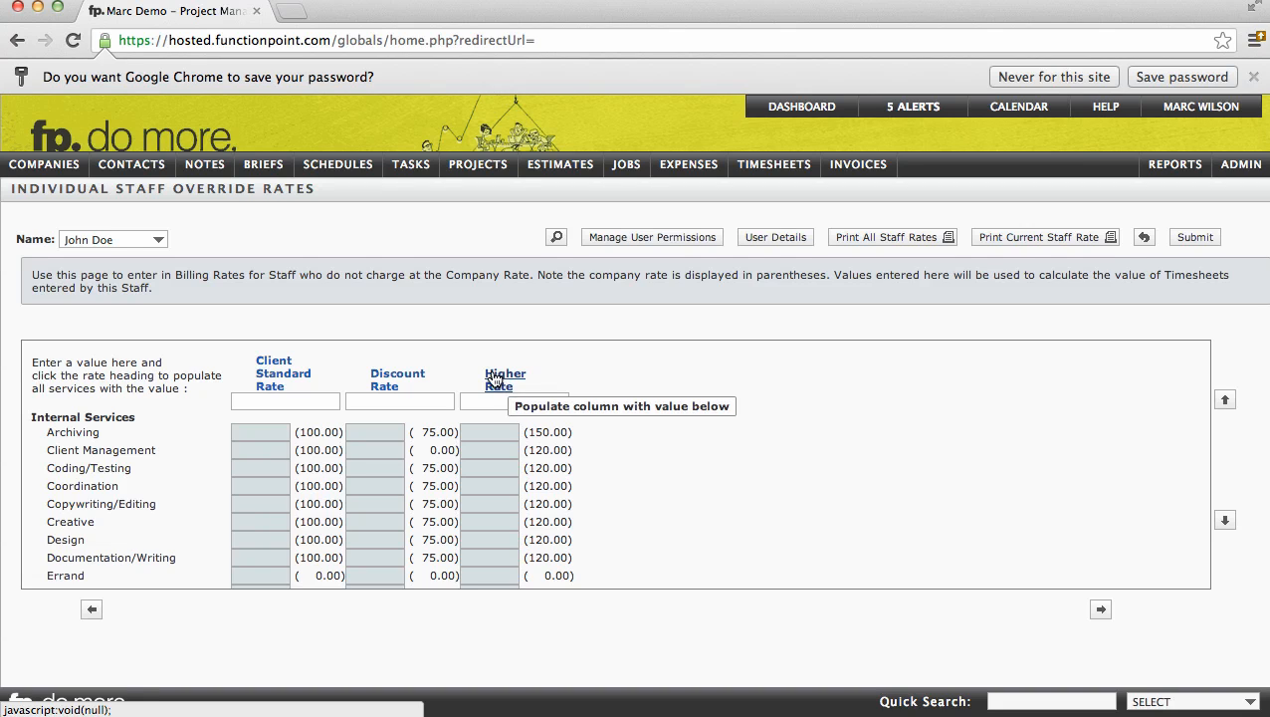
pyautogui.moveTo(302, 432); pyautogui.dragTo(467, 432)
pyautogui.moveTo(529, 435); pyautogui.dragTo(566, 434)
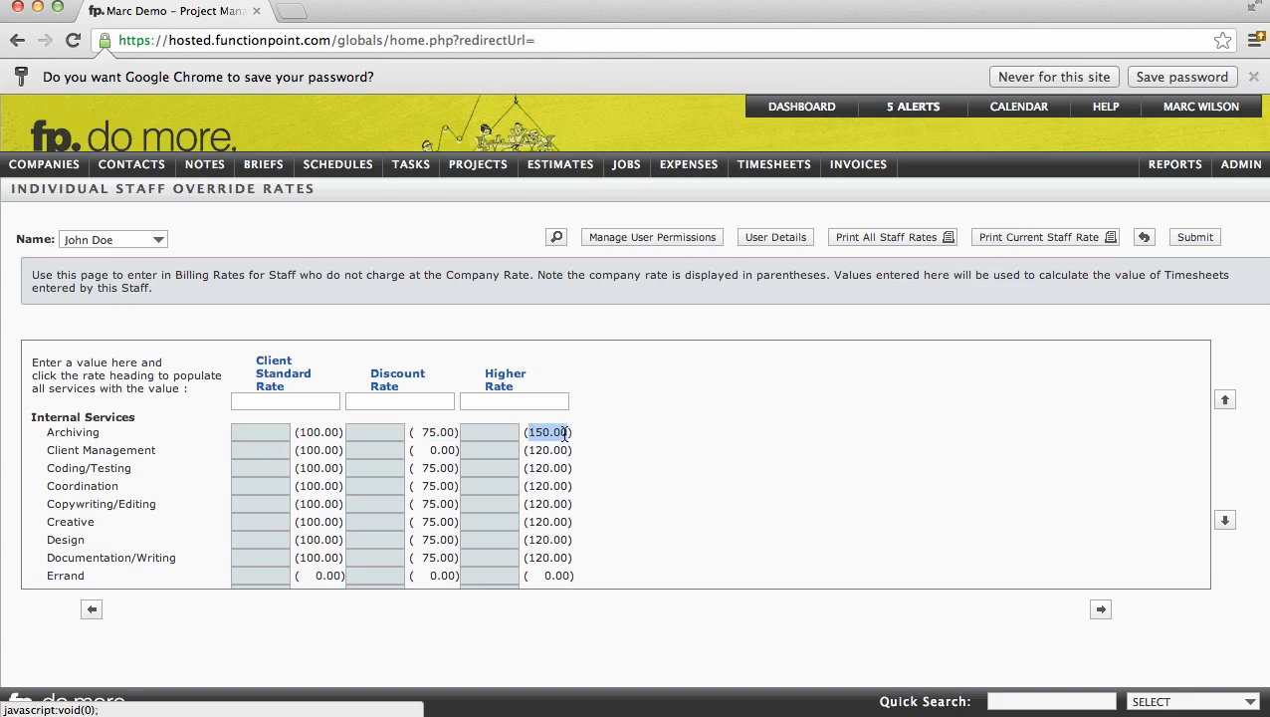
pyautogui.click(564, 433)
pyautogui.click(274, 451)
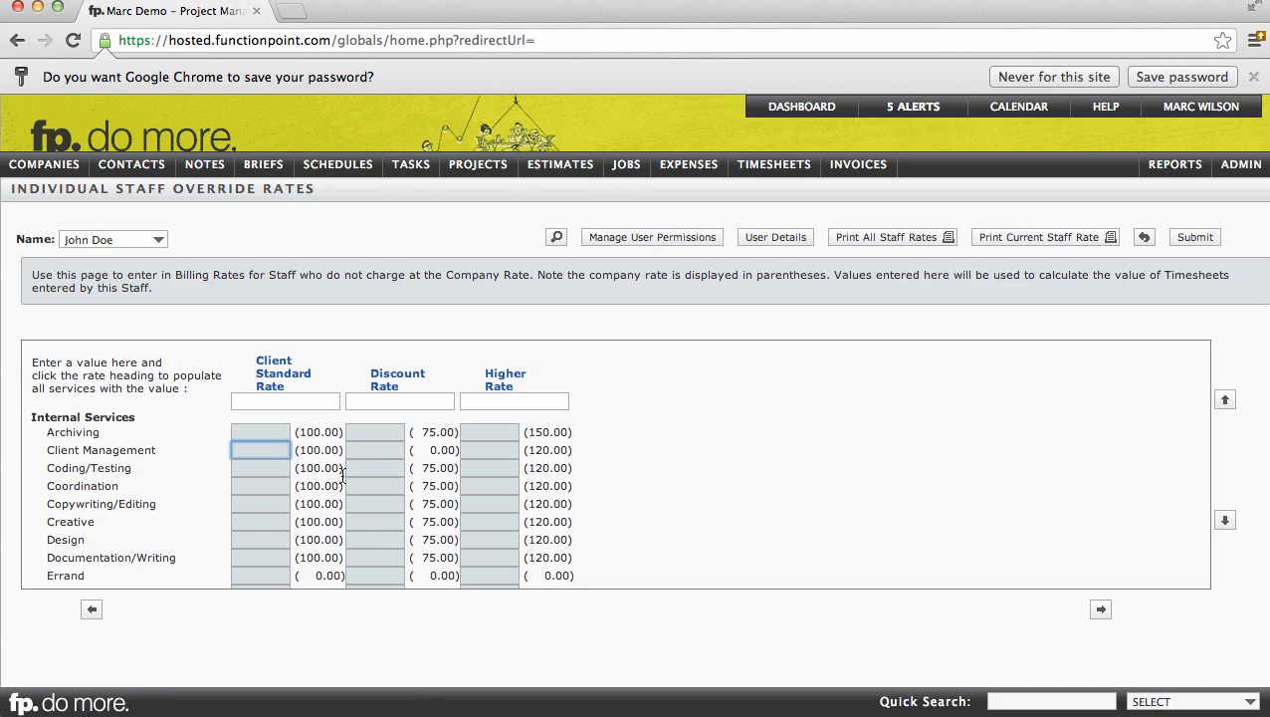
pyautogui.click(372, 452)
pyautogui.click(503, 452)
pyautogui.click(603, 441)
pyautogui.click(1191, 244)
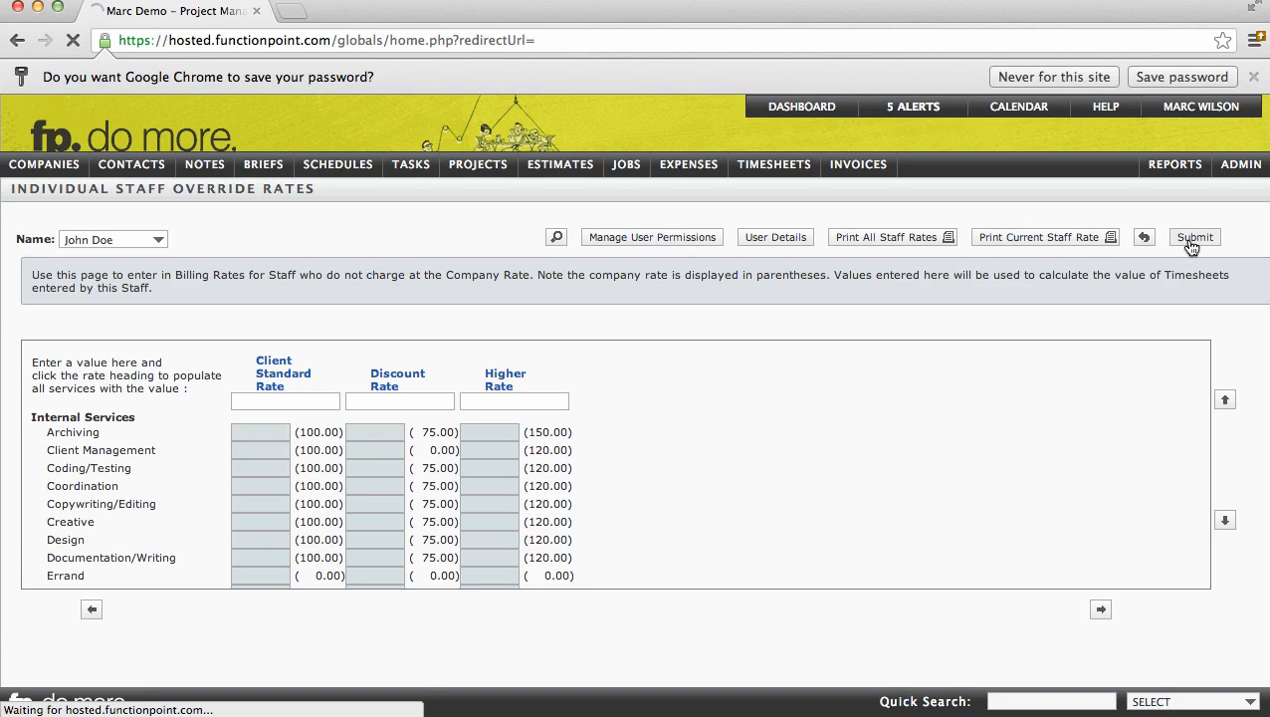